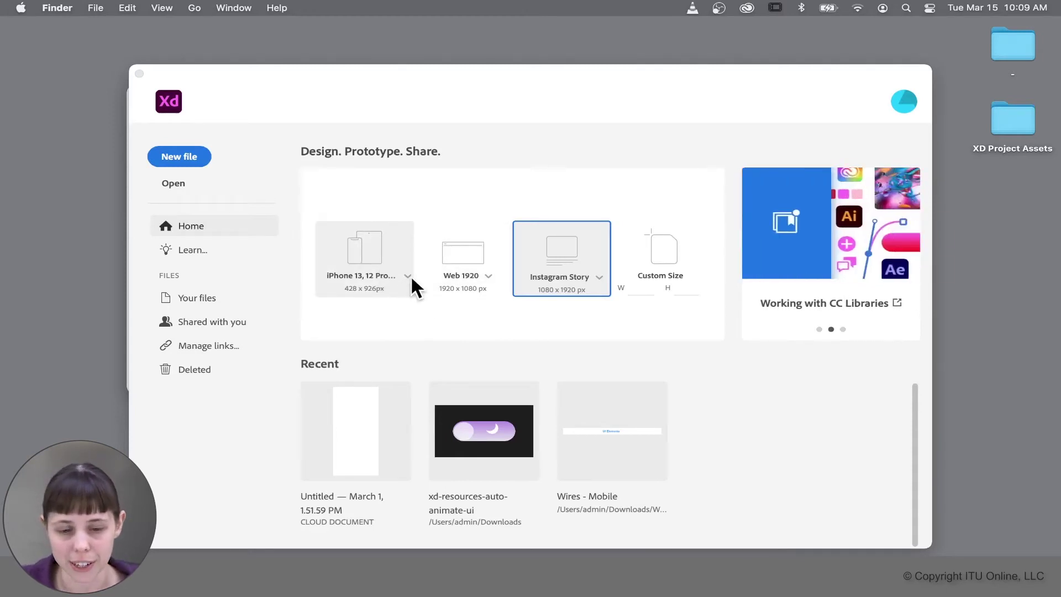
- Create a new document from the iPhone 13, 12 Pro Max preset (428 × 926)
click(407, 273)
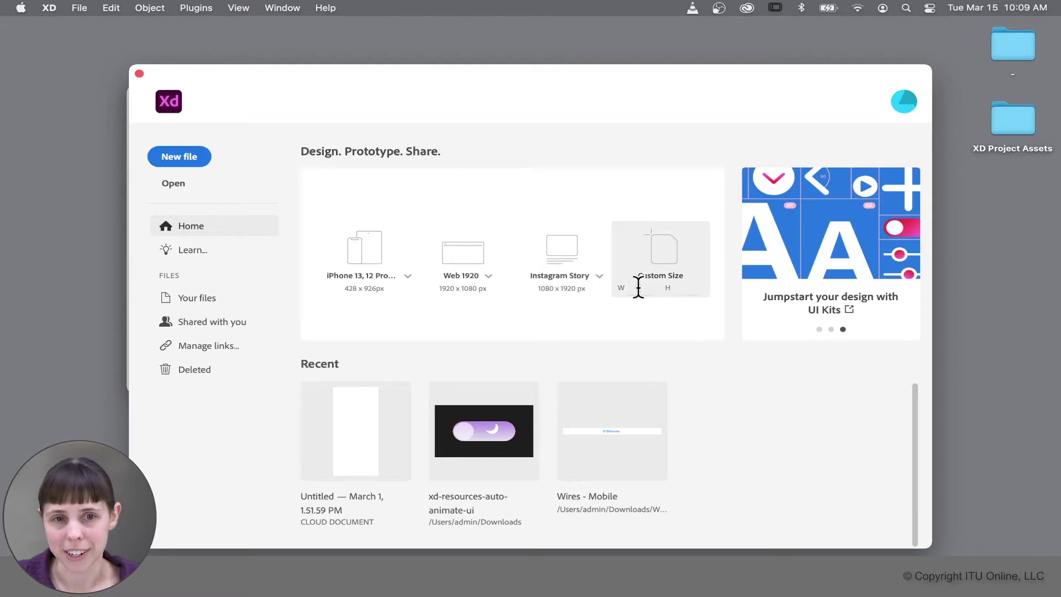
click(348, 252)
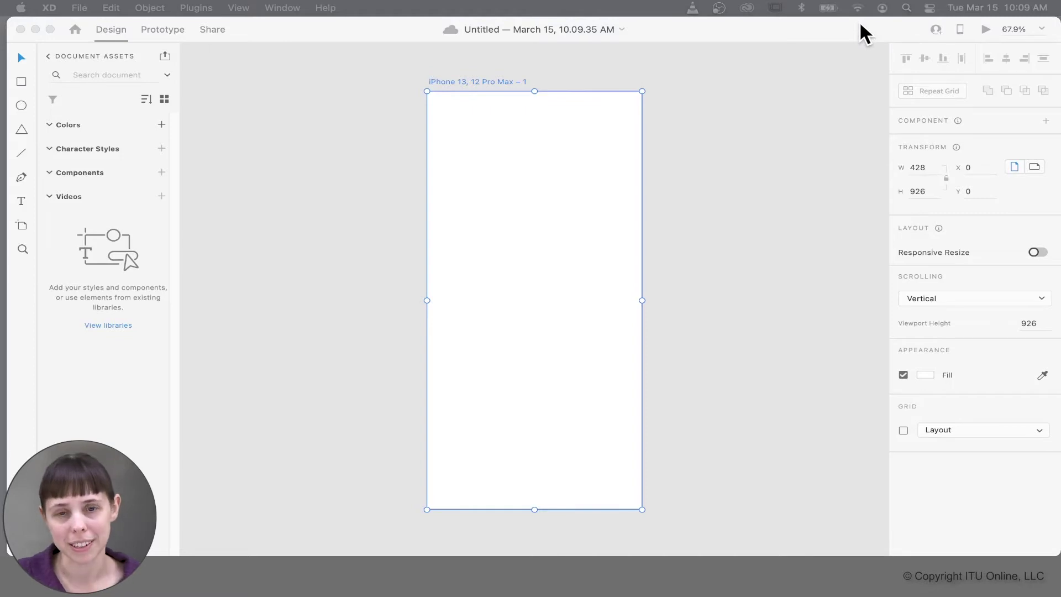
click(724, 192)
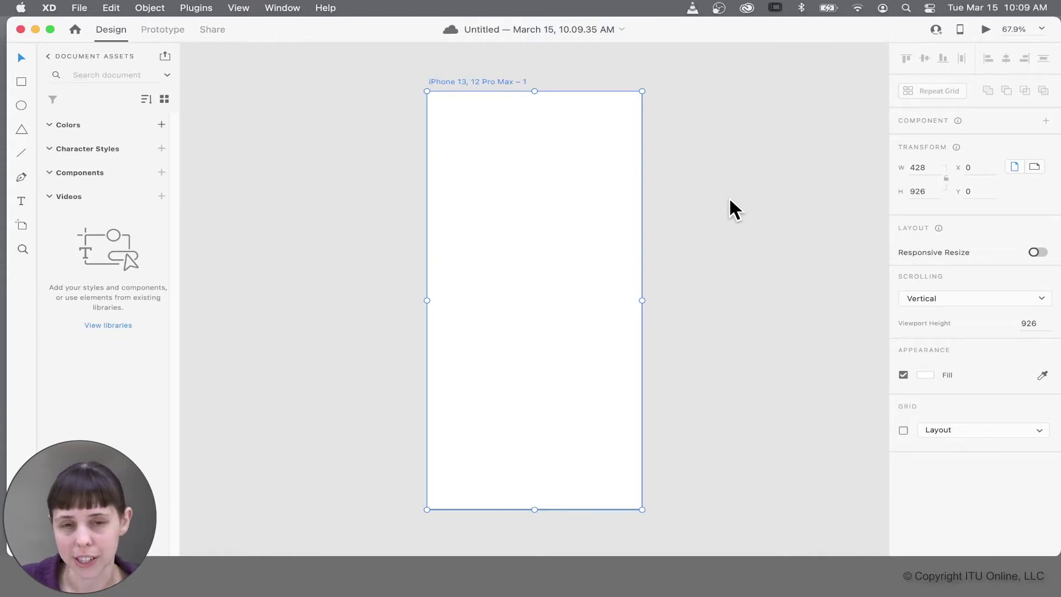
key(space)
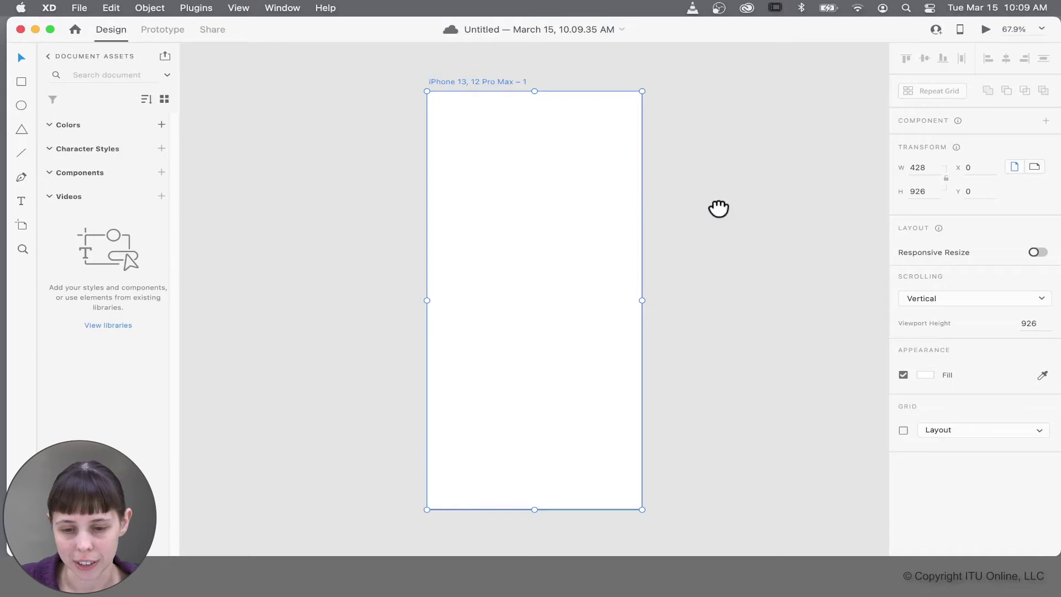
drag(718, 208, 678, 206)
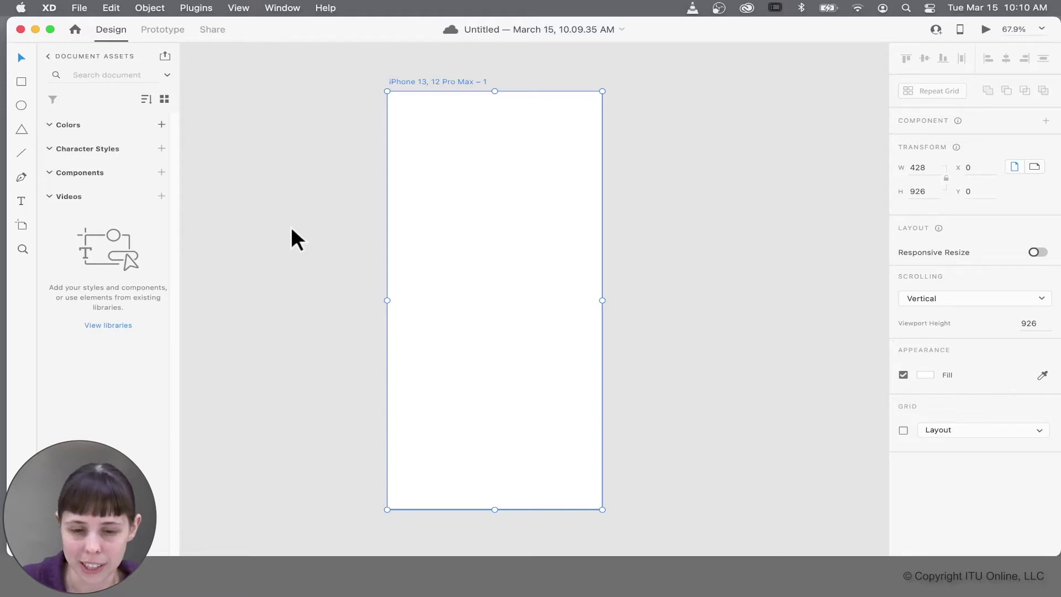
key(super+equal)
key(super+equal)
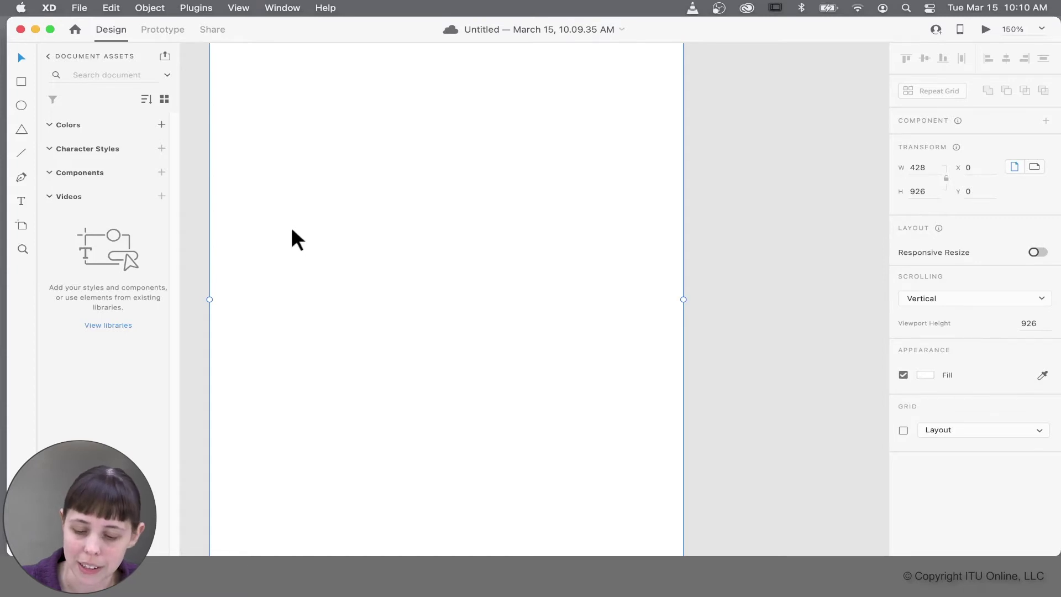
key(super+minus)
key(super+minus)
key(super+minus)
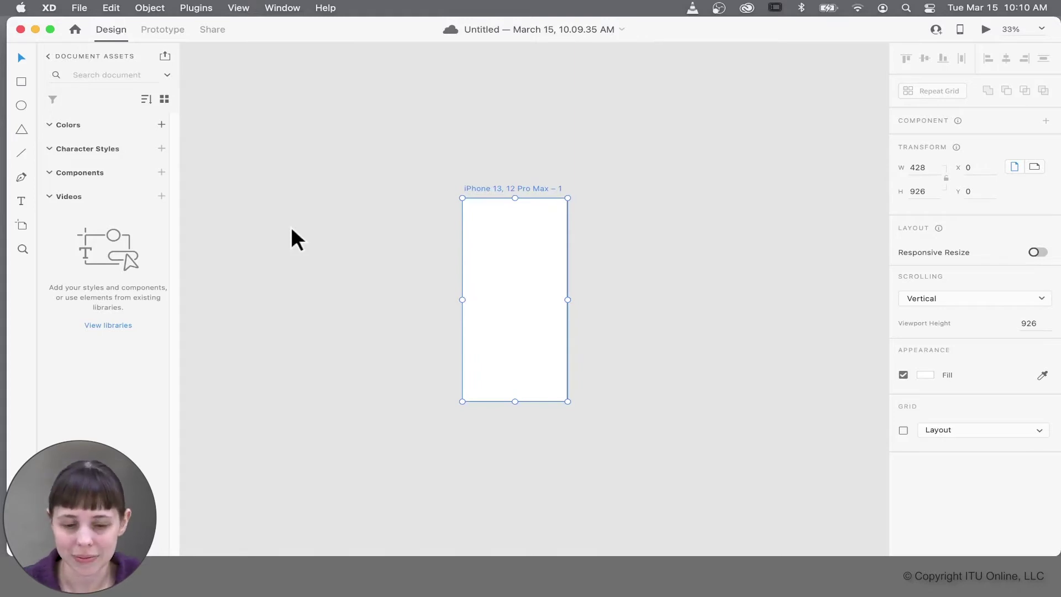
drag(704, 187, 668, 165)
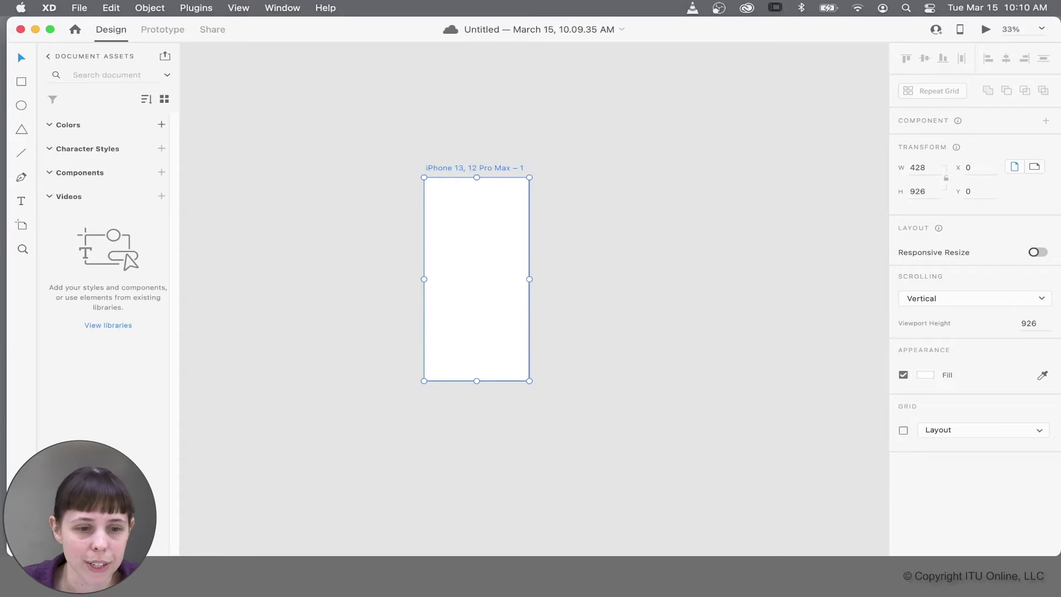
click(21, 83)
drag(471, 211, 560, 291)
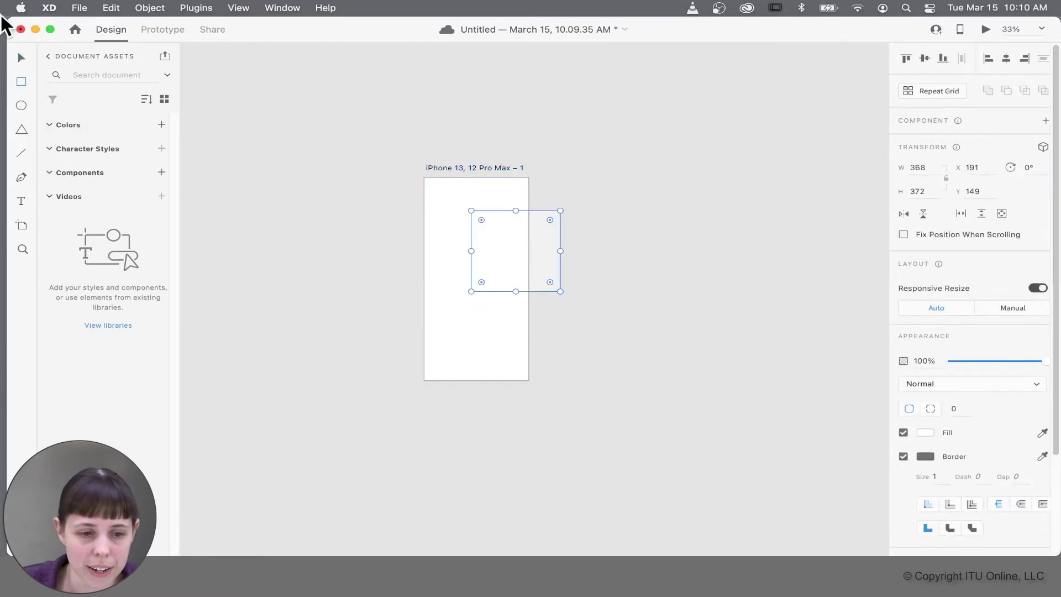
click(21, 131)
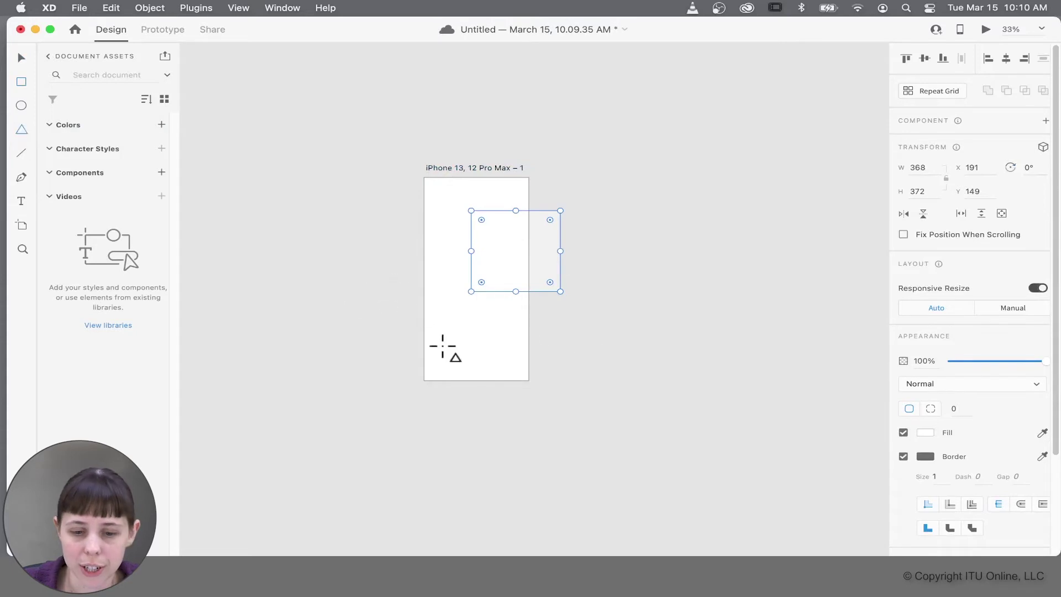
drag(466, 342, 362, 229)
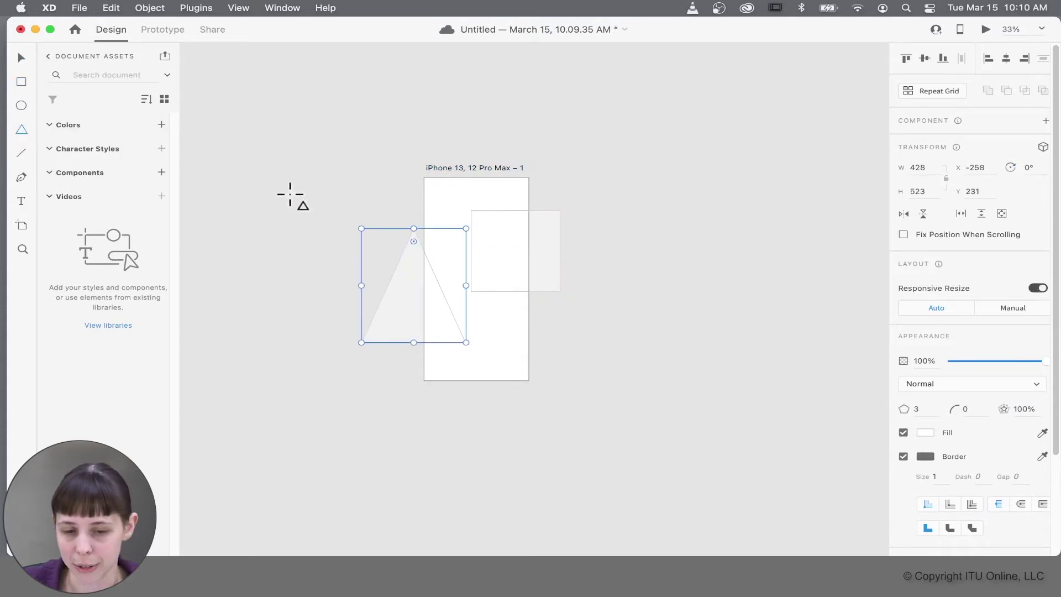
click(17, 57)
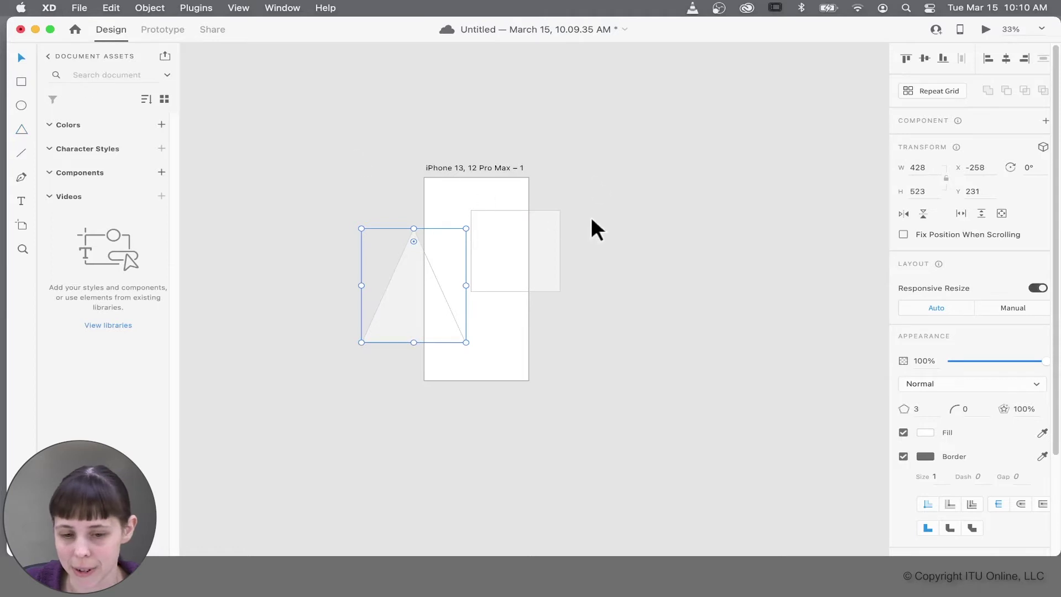
click(595, 338)
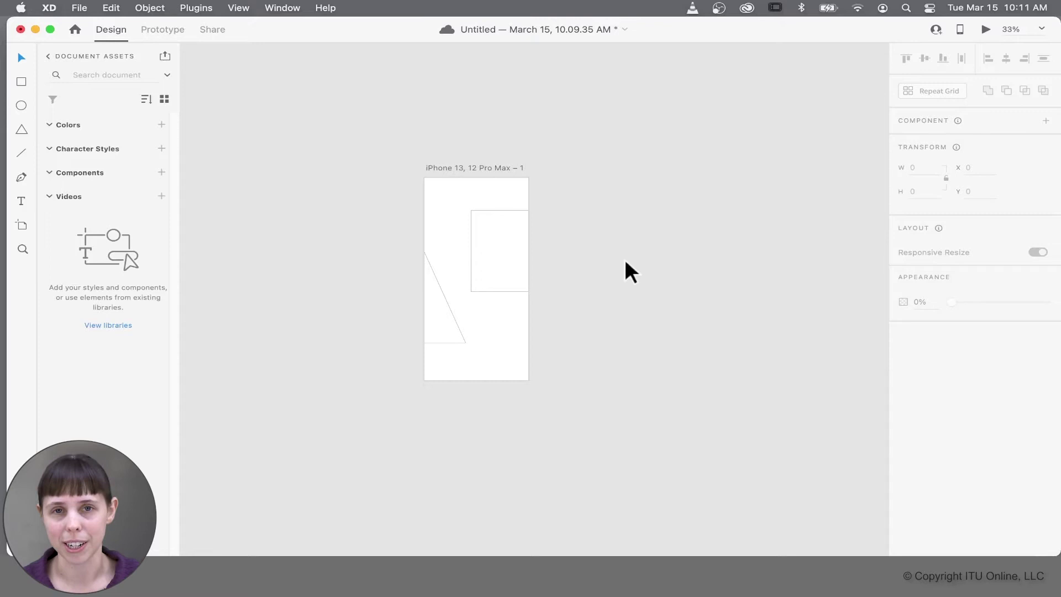
key(super+s)
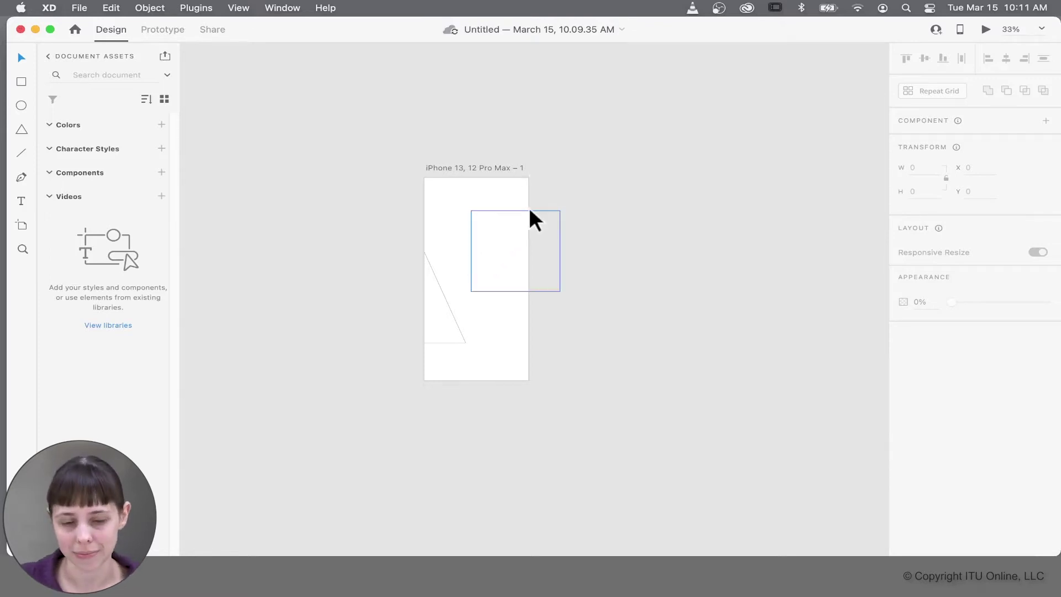
drag(615, 173, 374, 387)
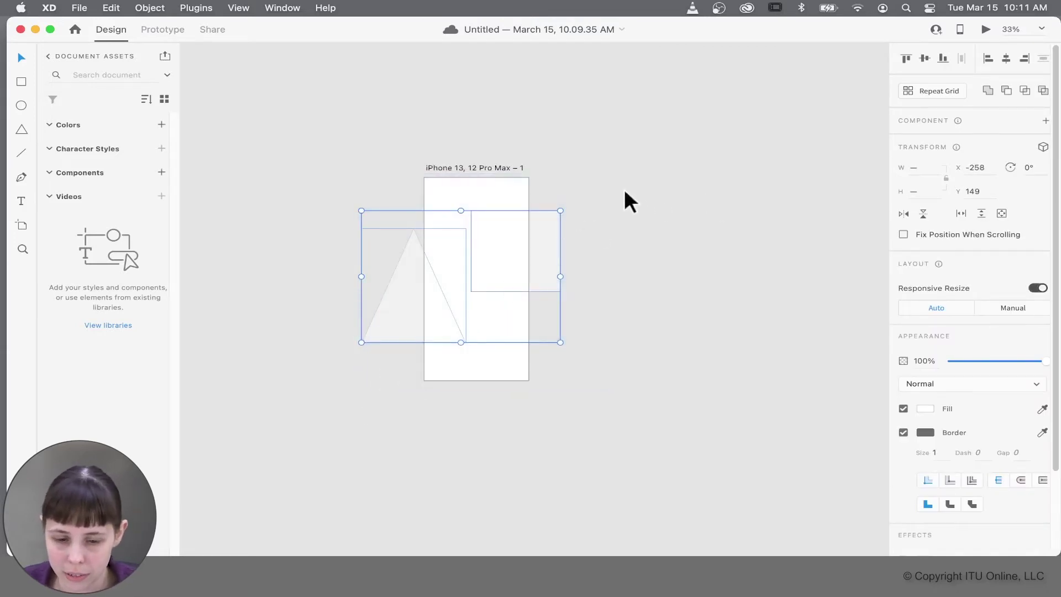
key(Delete)
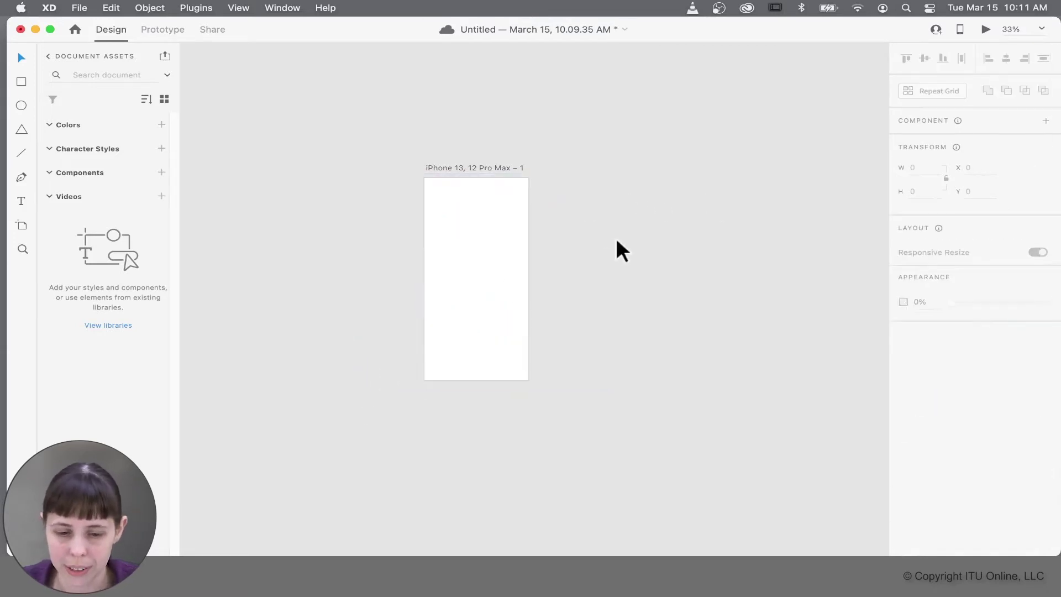
click(473, 169)
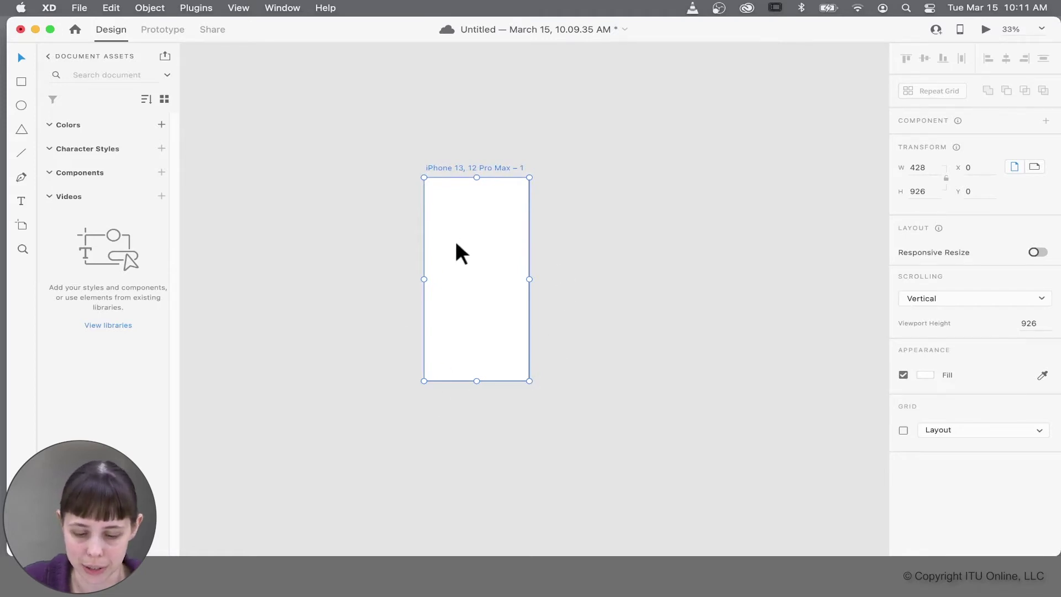
key(super+equal)
key(super+equal)
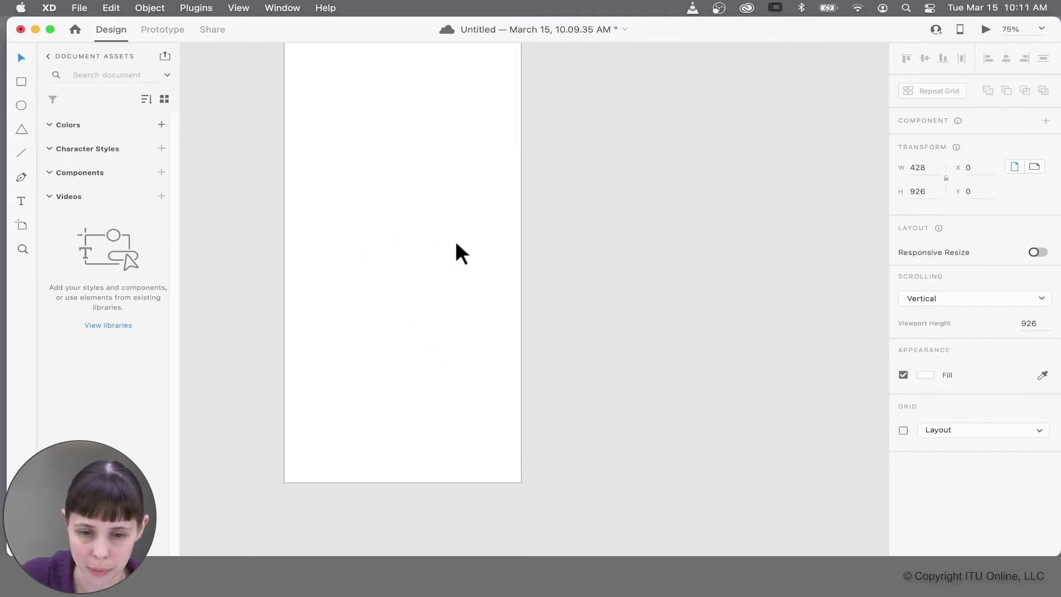
key(super+minus)
key(super+minus)
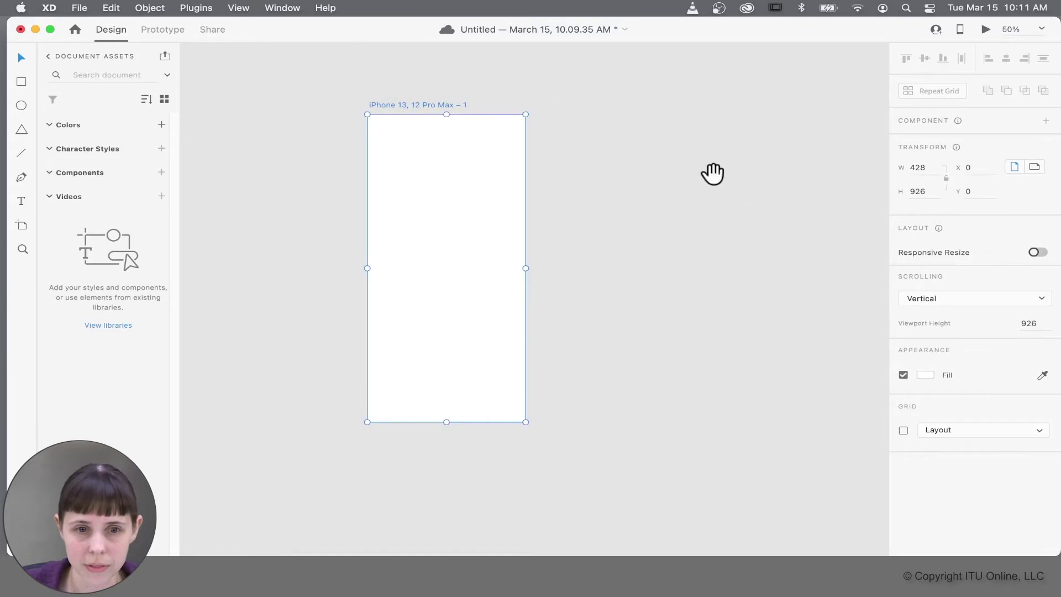
drag(678, 184, 793, 204)
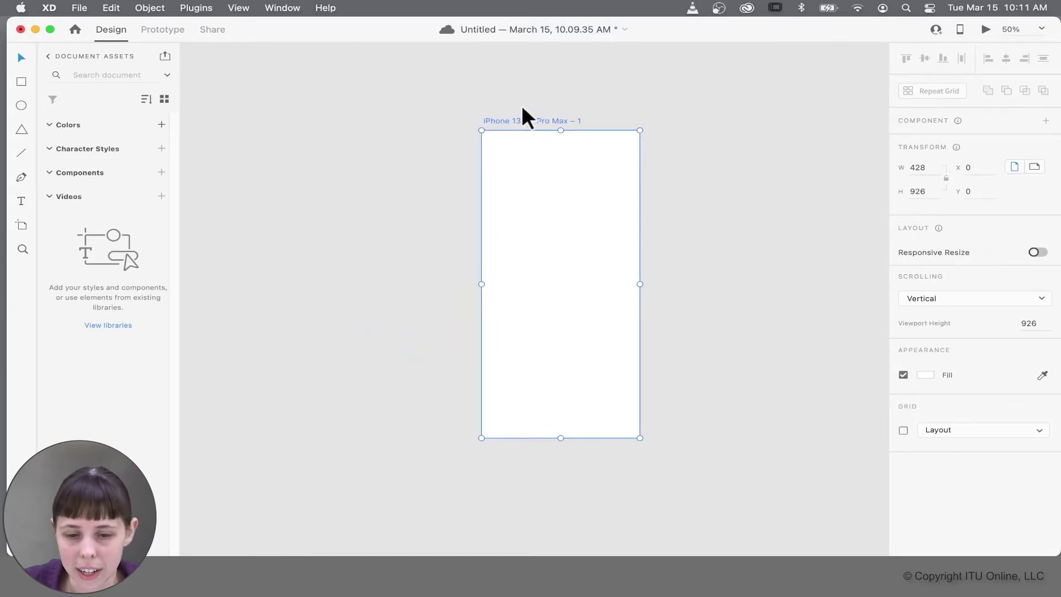
double_click(521, 121)
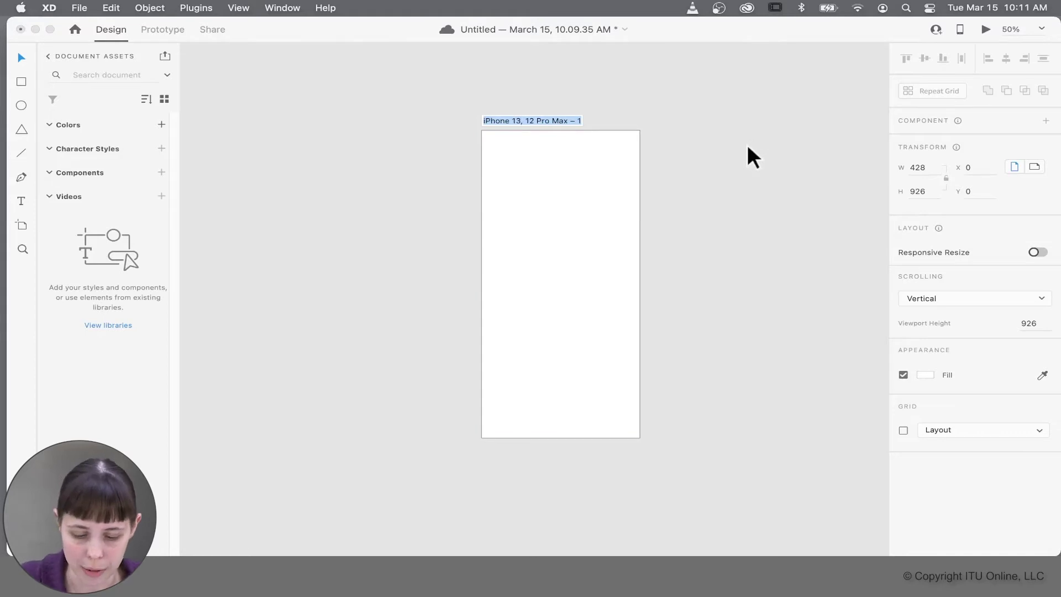
text(Home)
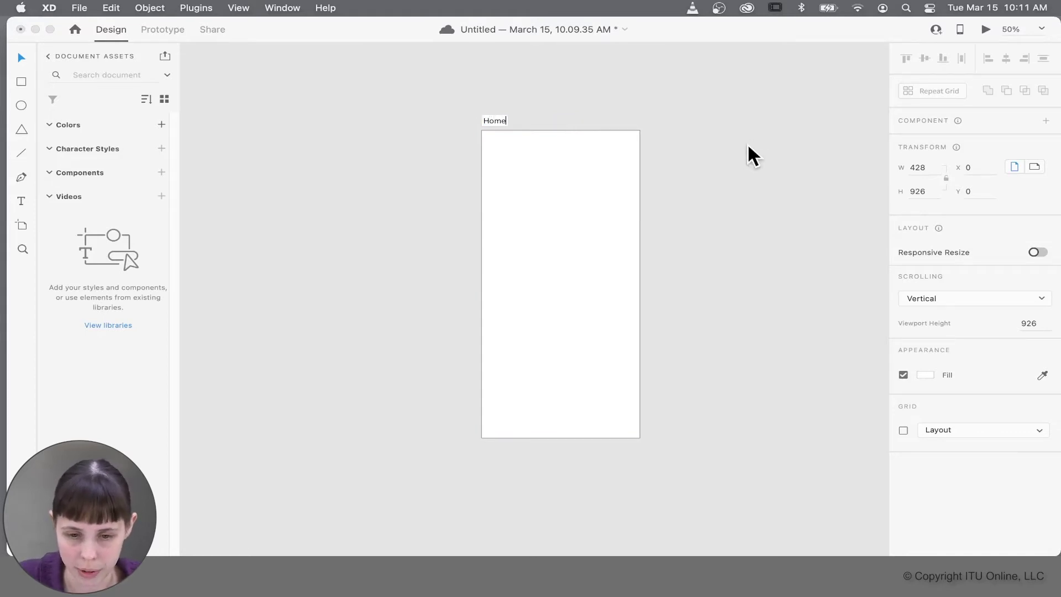
key(BackSpace)
key(BackSpace)
key(BackSpace)
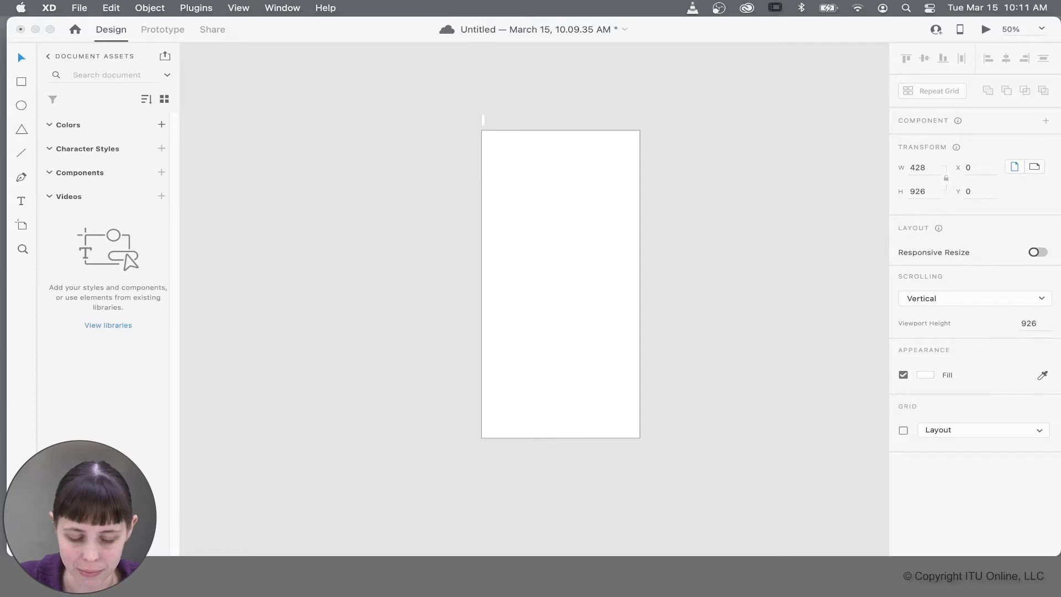
text(Screen)
key(Return)
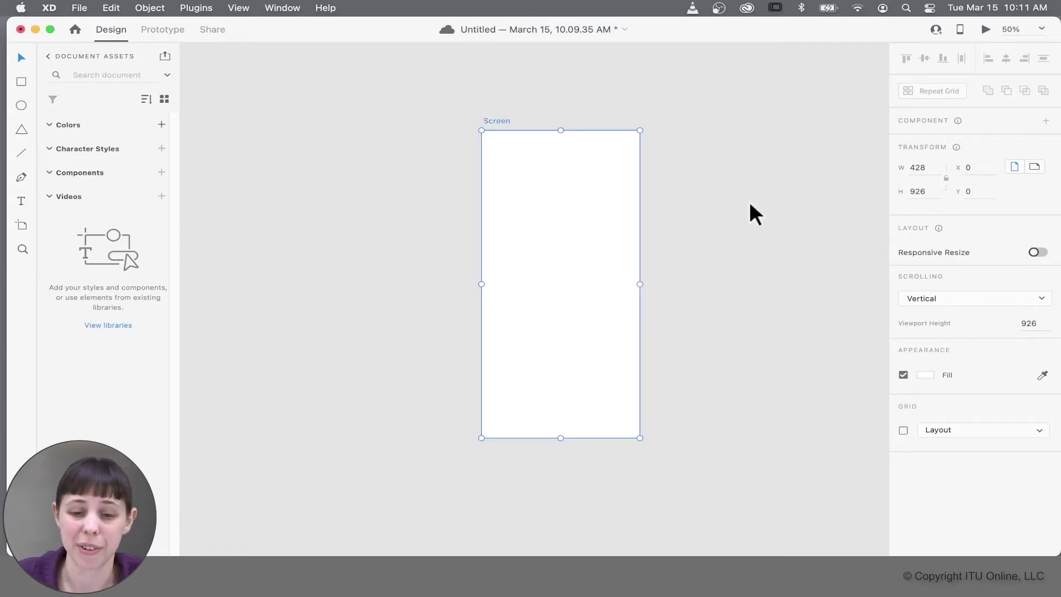
click(784, 125)
key(super+z)
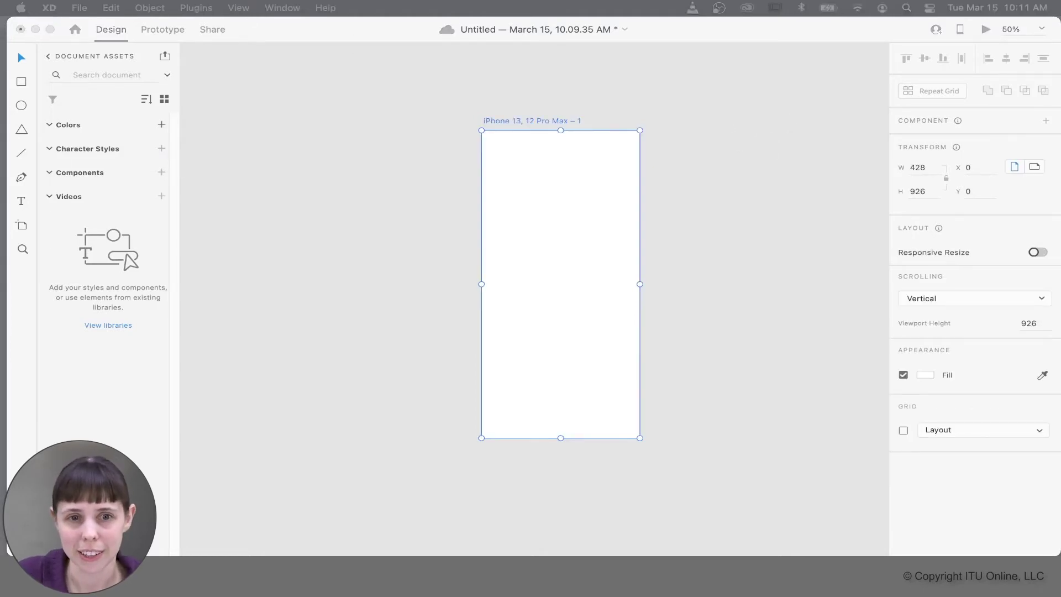
click(725, 180)
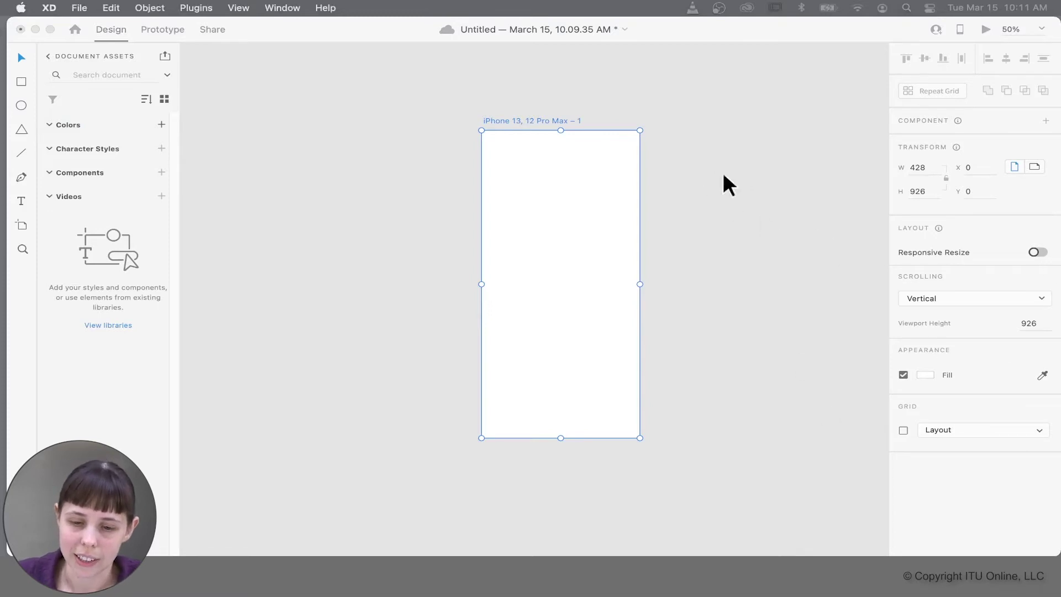
drag(853, 170, 543, 220)
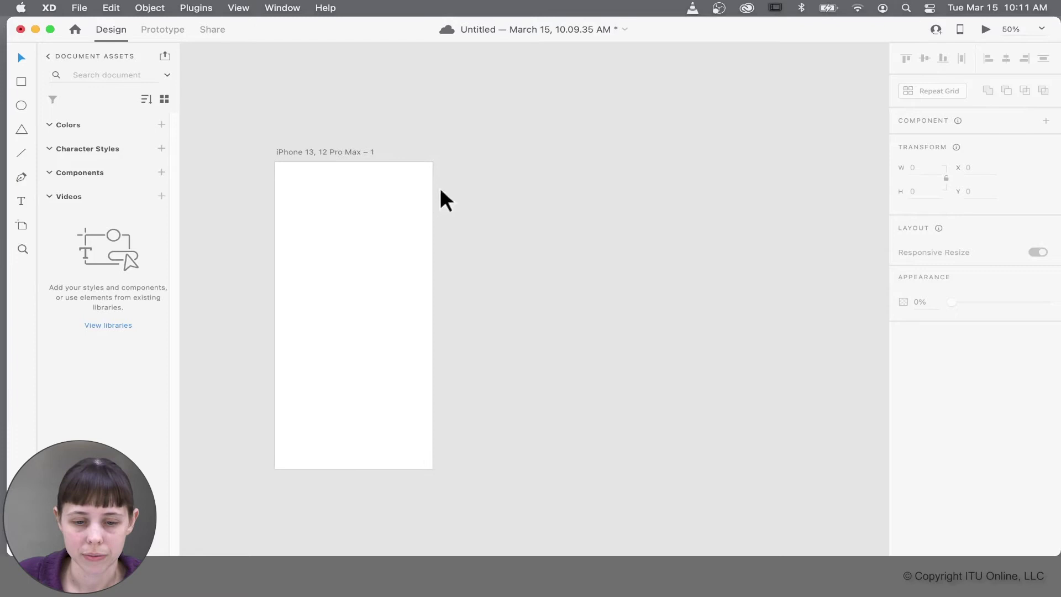
- Duplicate the iPhone artboard twice with Edit > Duplicate and Cmd+D, making artboards 2 and 3
drag(324, 152, 333, 141)
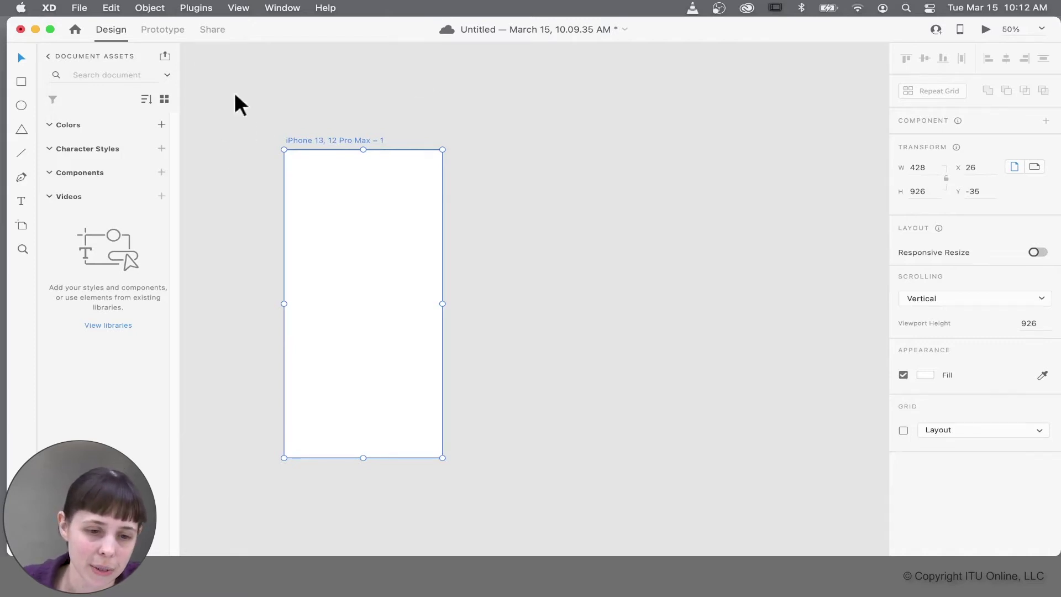
click(143, 4)
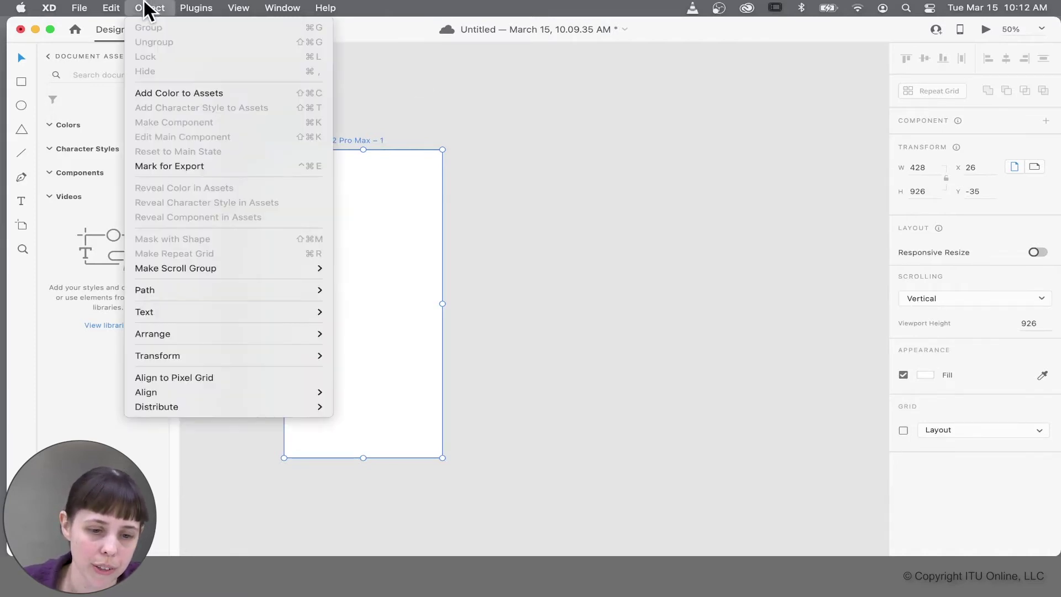
mouse_move(114, 7)
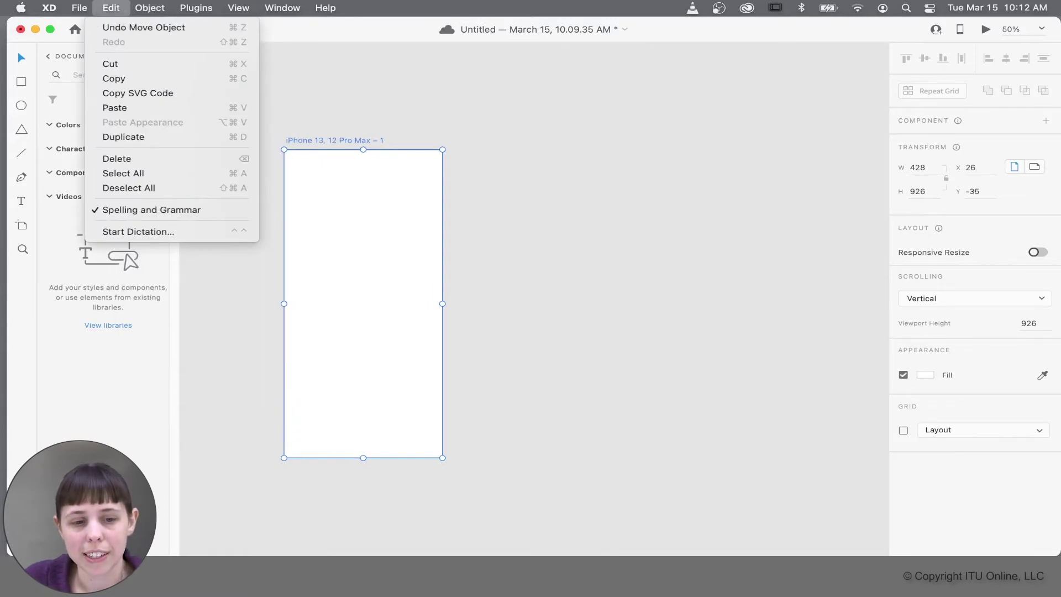
click(118, 138)
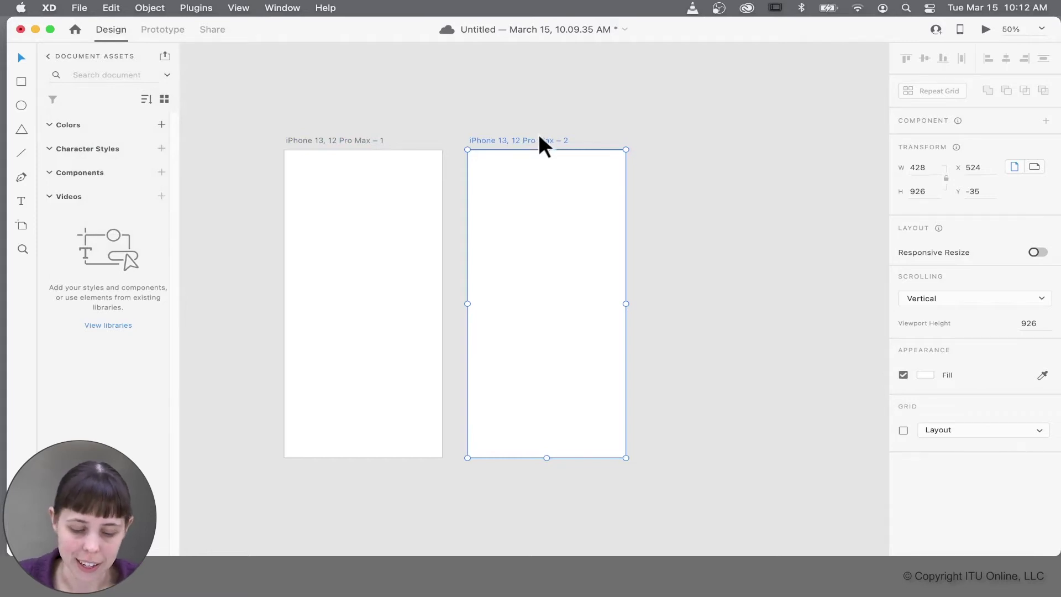
key(super+d)
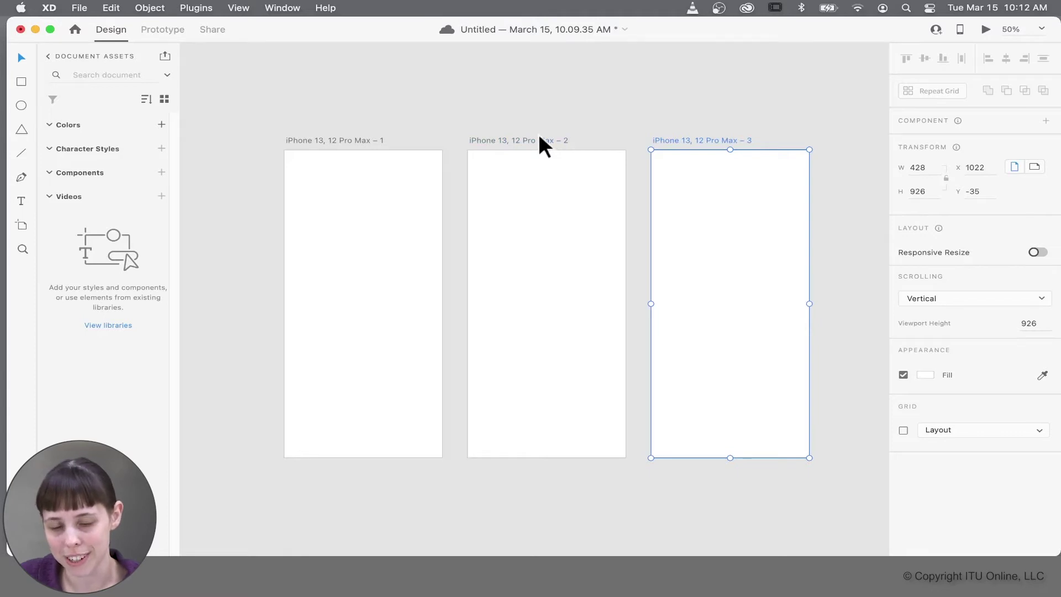
- Duplicate the third artboard into a fourth and zoom out to fit the whole row
drag(746, 87, 649, 110)
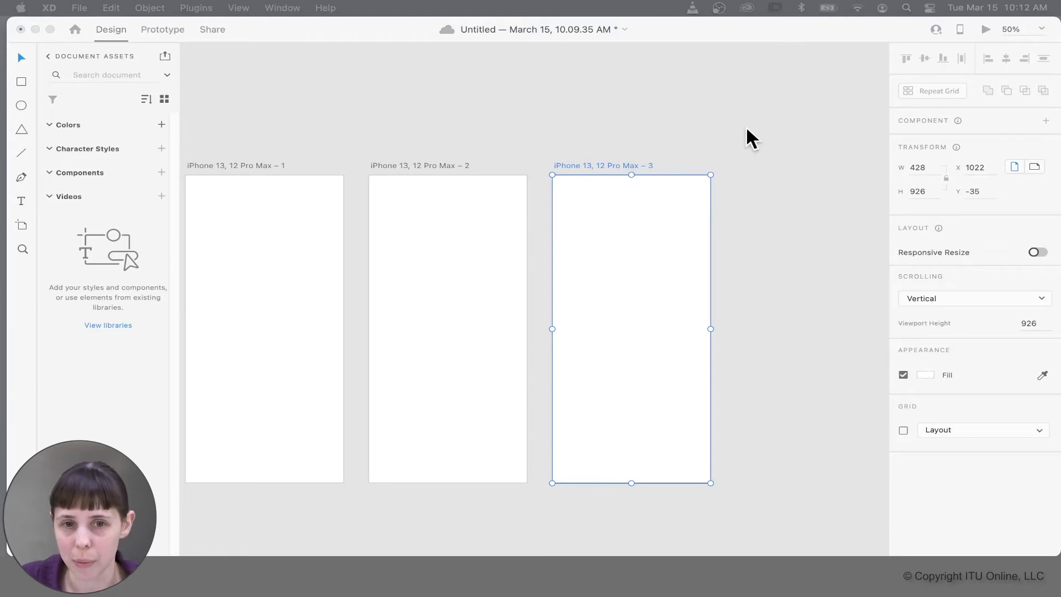
click(557, 92)
click(611, 156)
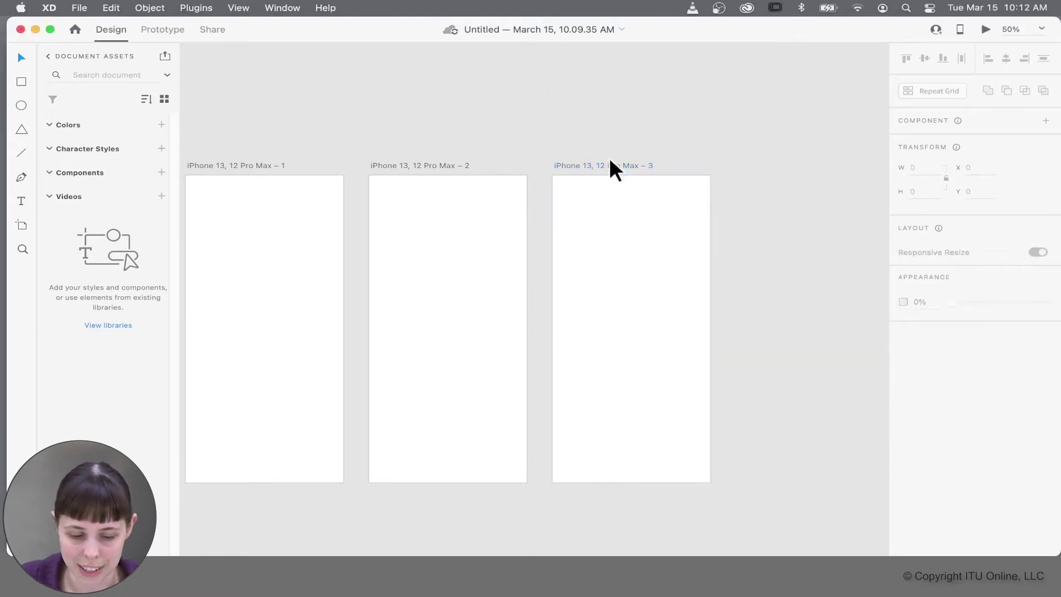
click(615, 164)
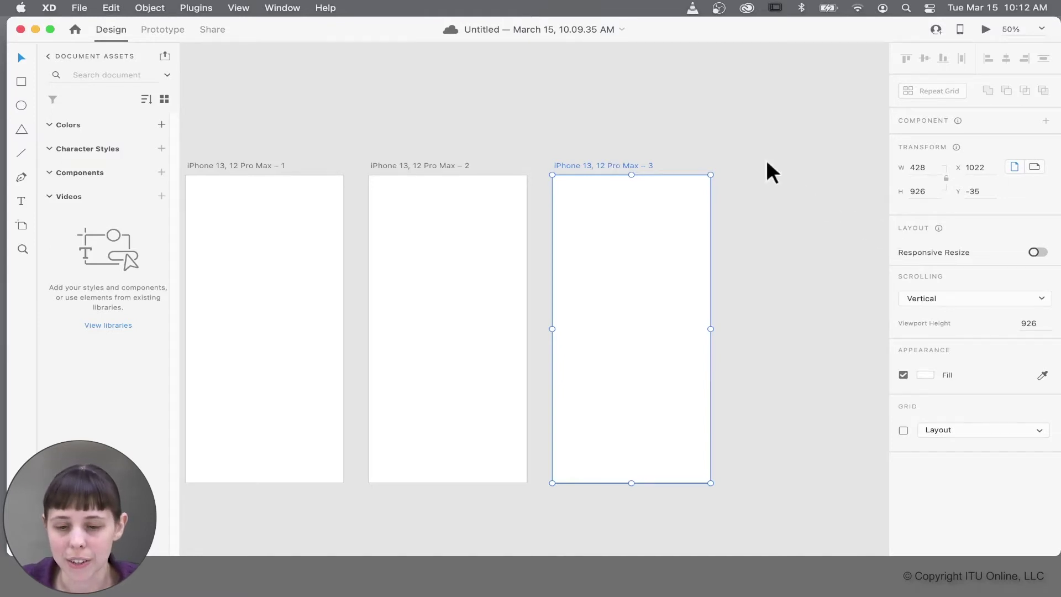
key(super+d)
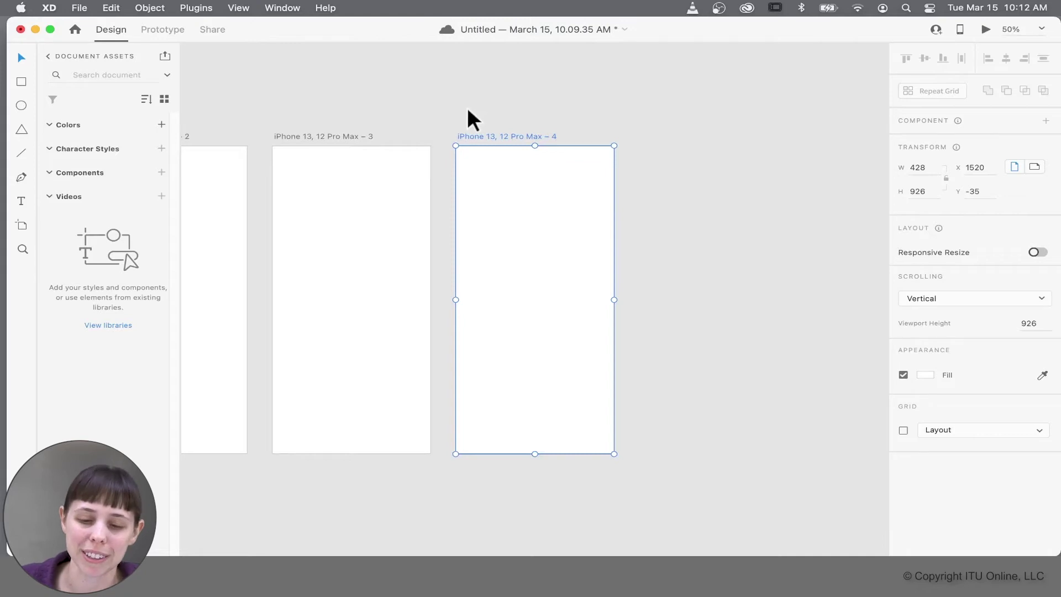
click(525, 112)
key(super+minus)
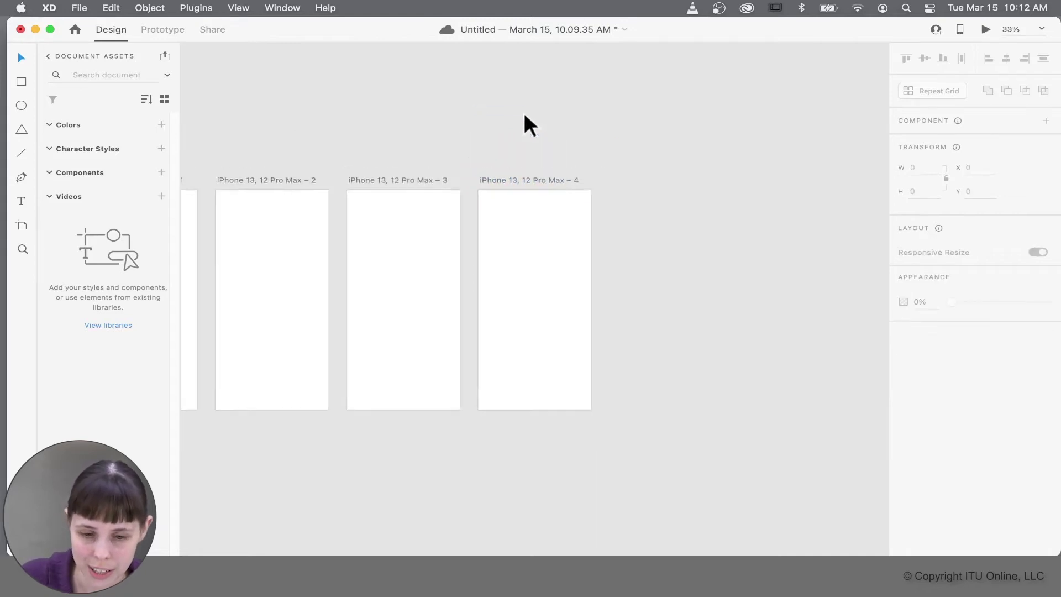
key(super+minus)
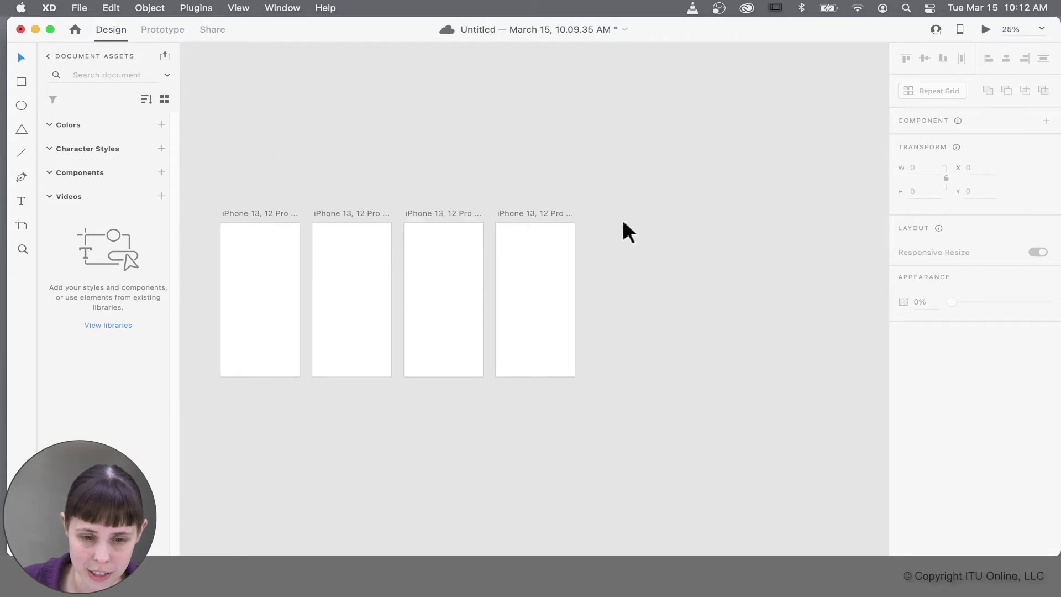
click(551, 216)
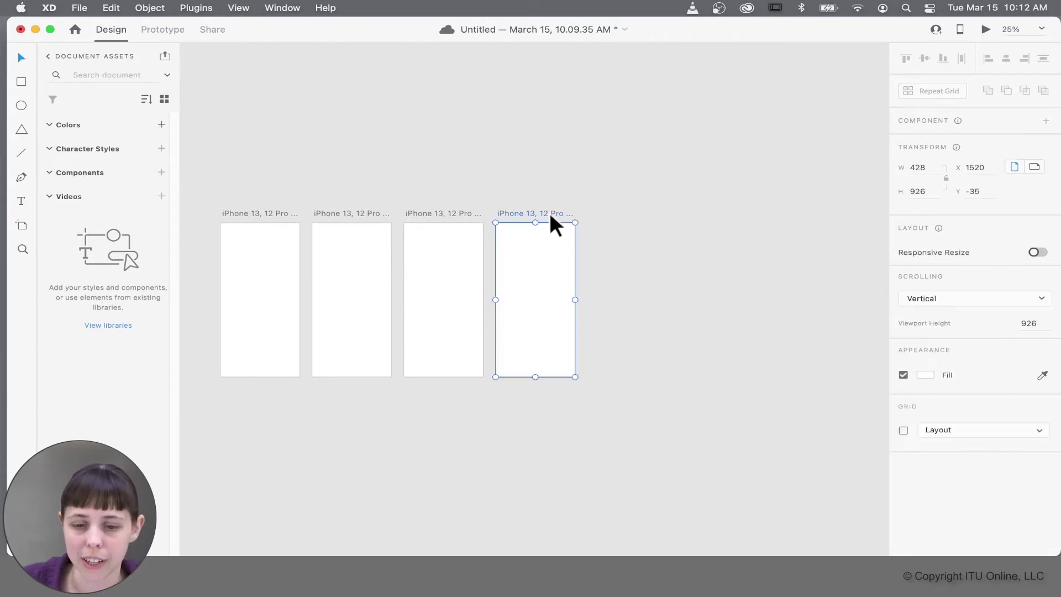
drag(549, 213, 388, 241)
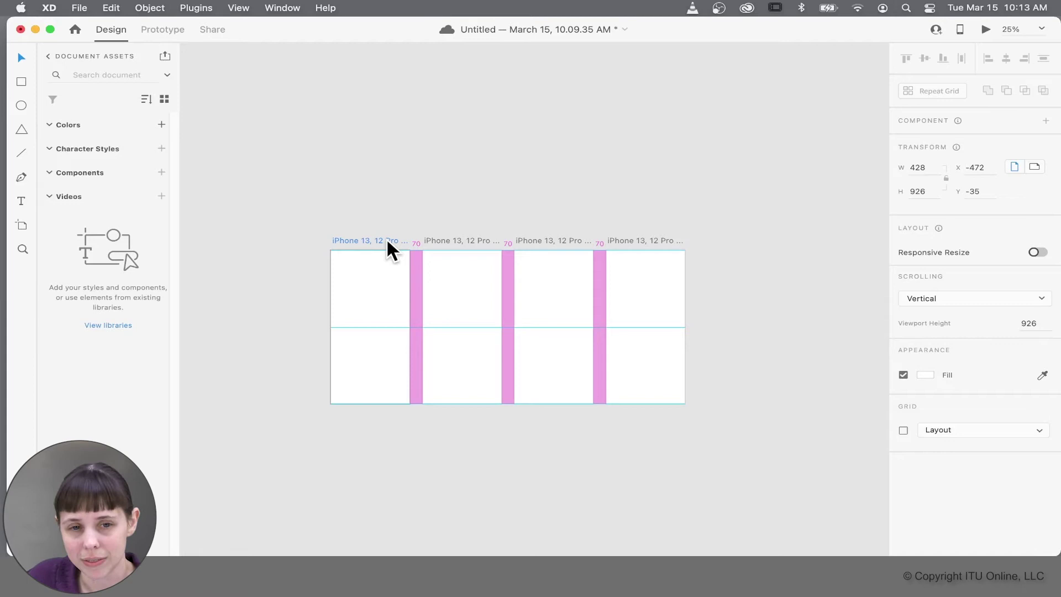
drag(386, 243, 633, 103)
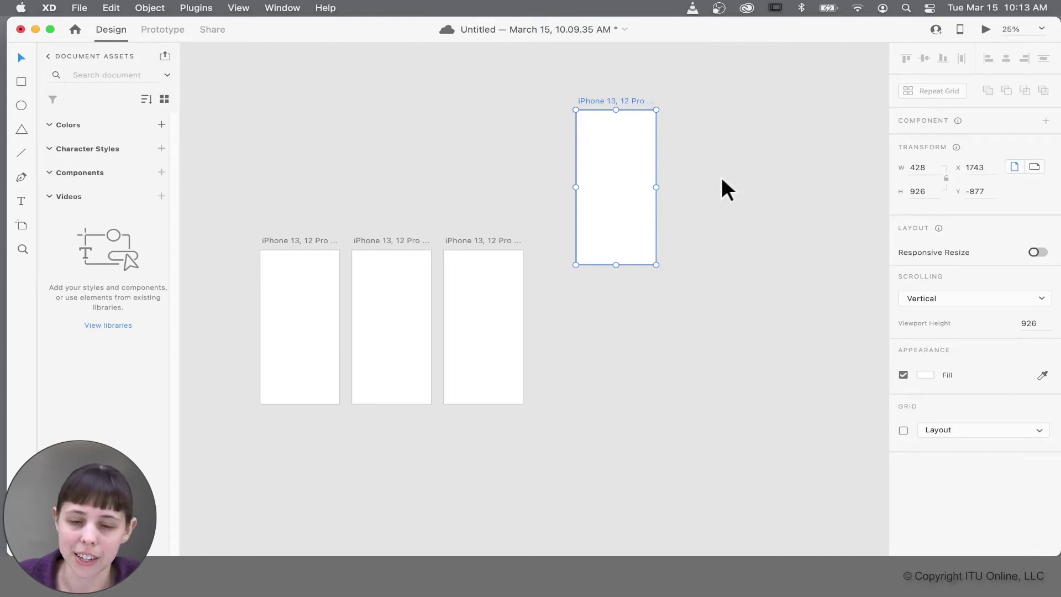
key(super+z)
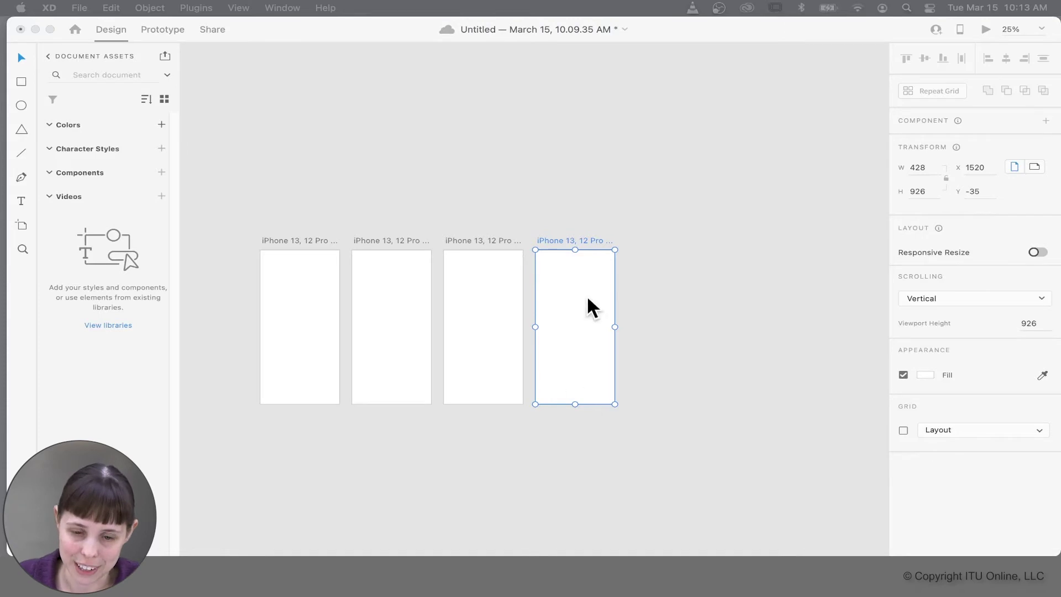
- Delete the second, middle and rightmost artboards, then recentre the remaining first artboard
click(542, 275)
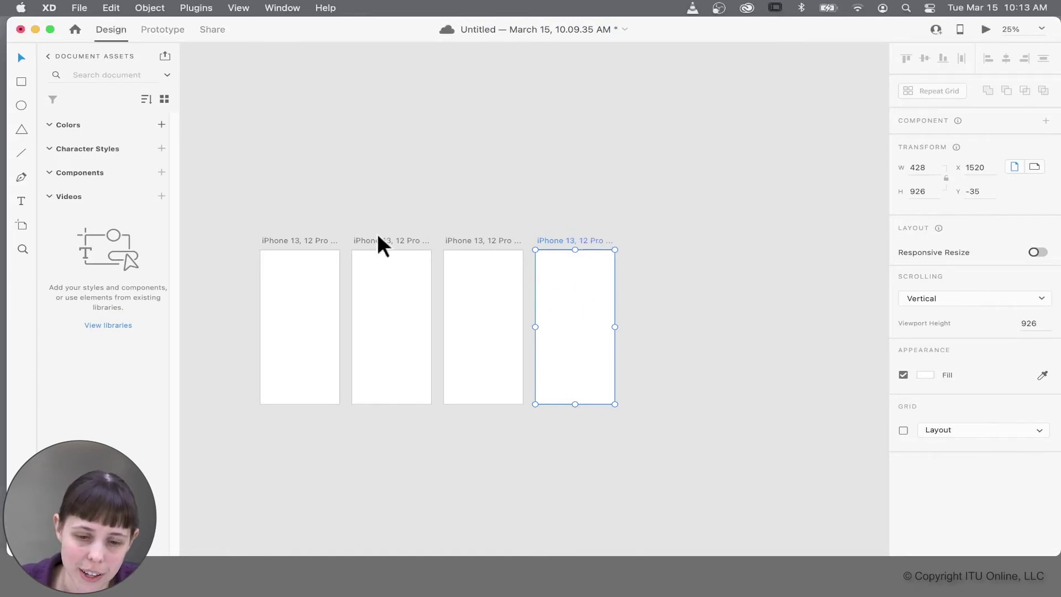
click(560, 194)
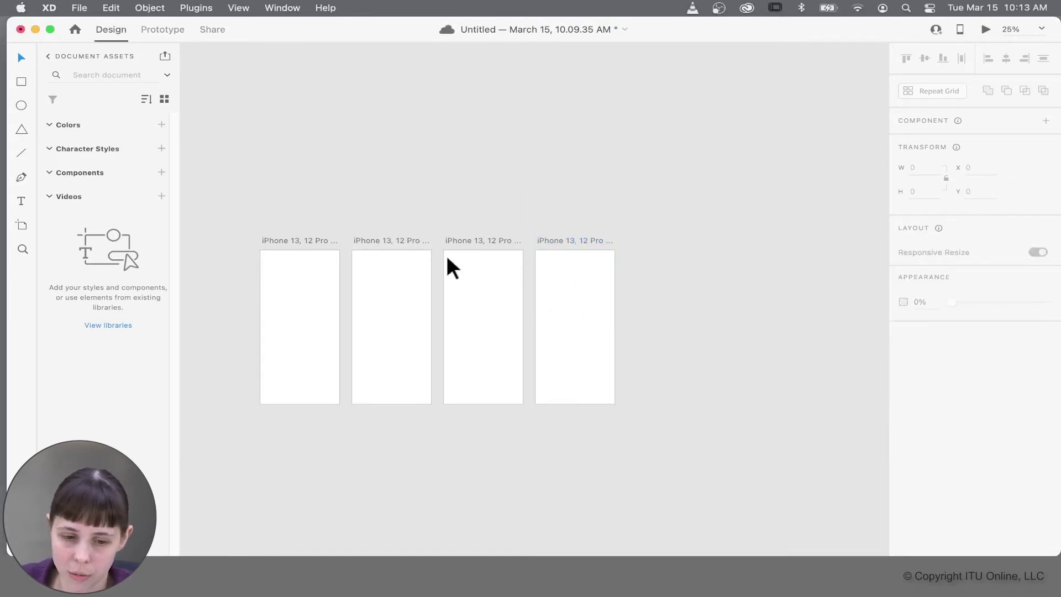
click(369, 242)
click(381, 241)
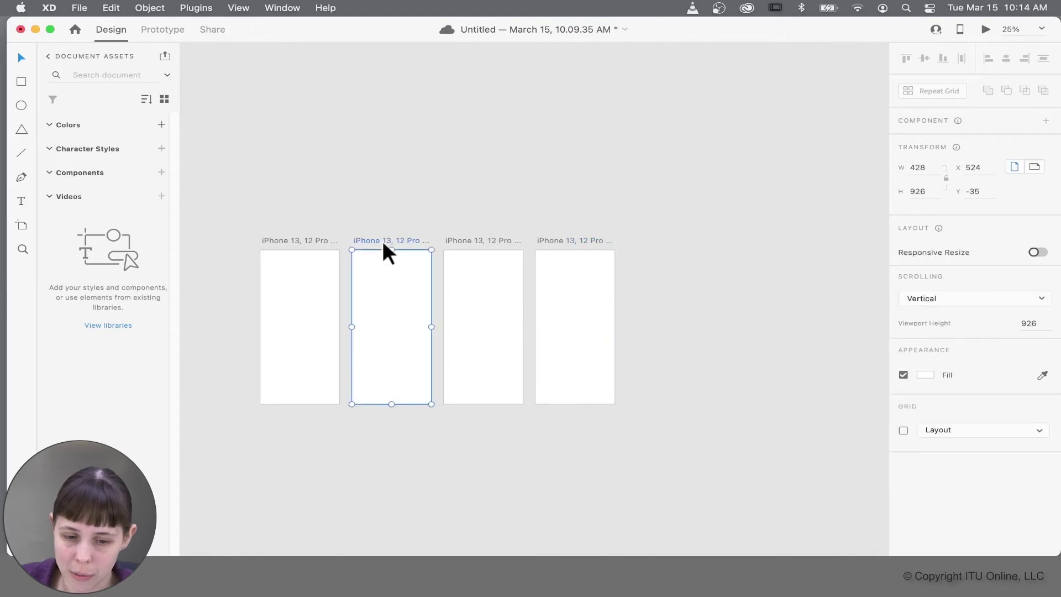
key(Delete)
drag(684, 223, 403, 367)
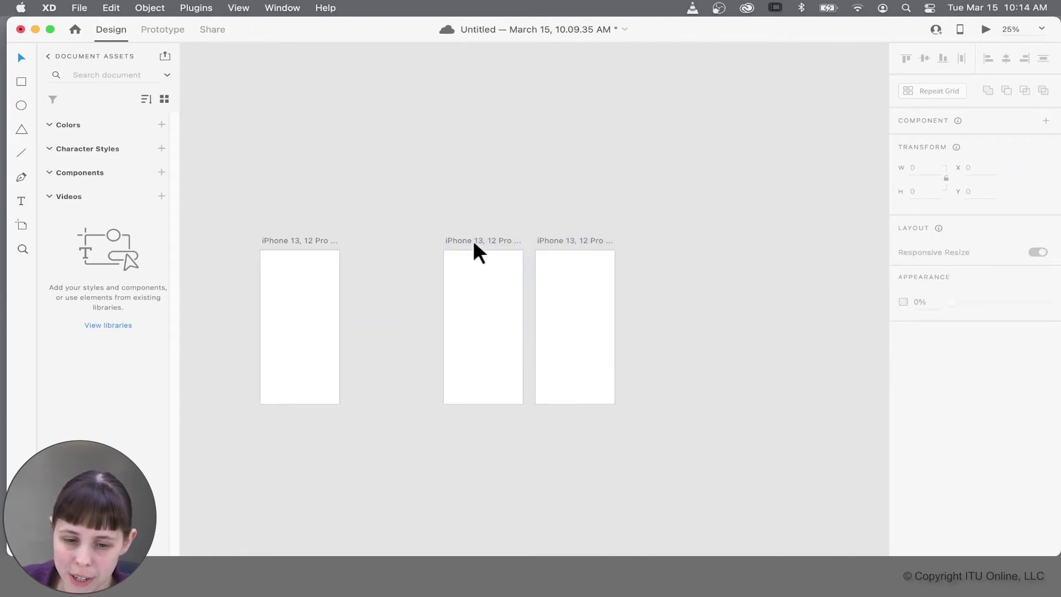
click(481, 242)
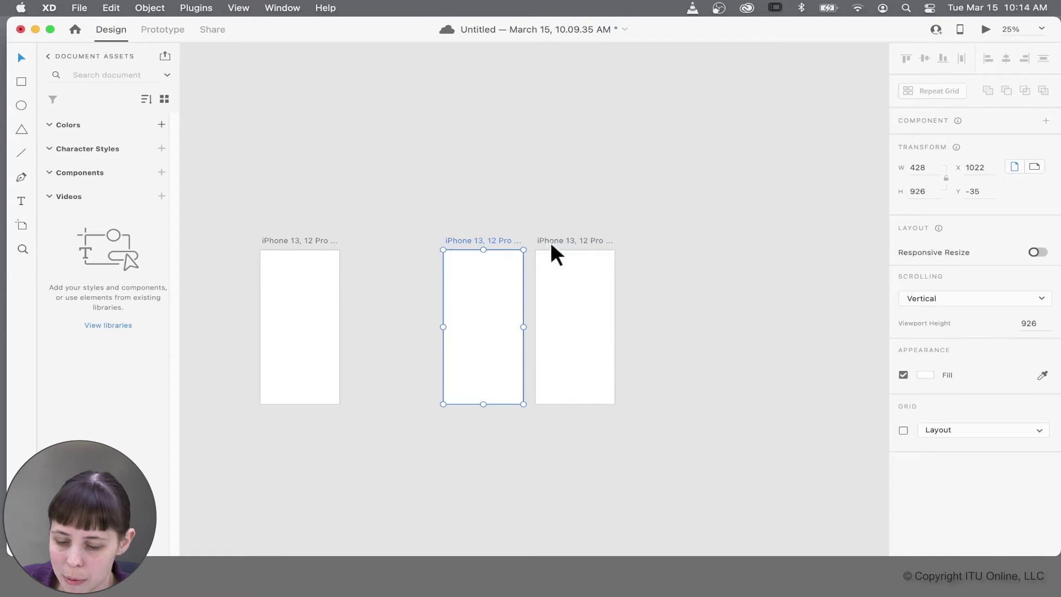
key(Delete)
click(590, 241)
key(Delete)
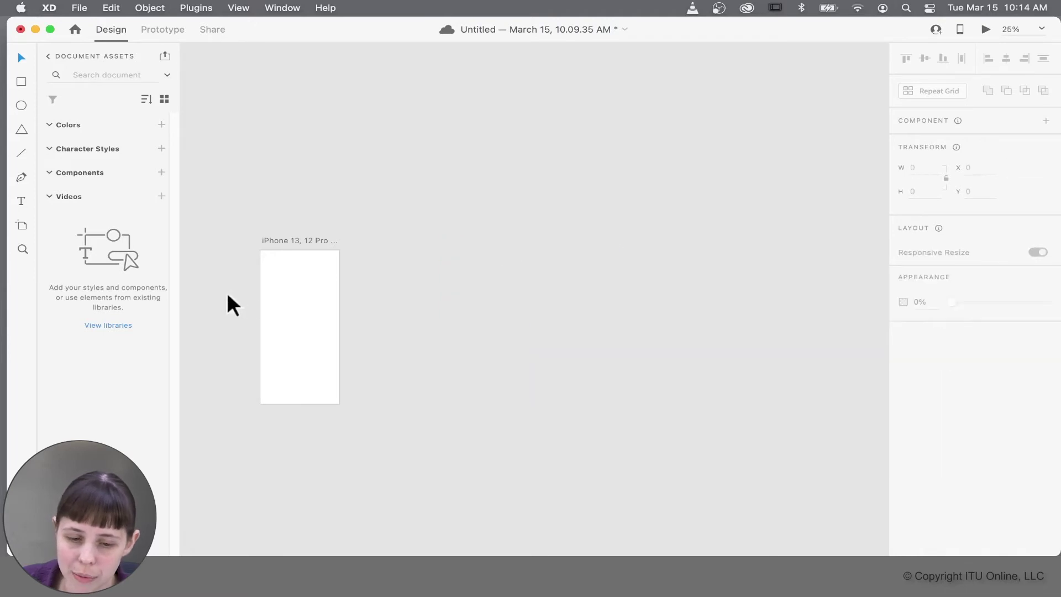
drag(472, 336, 644, 308)
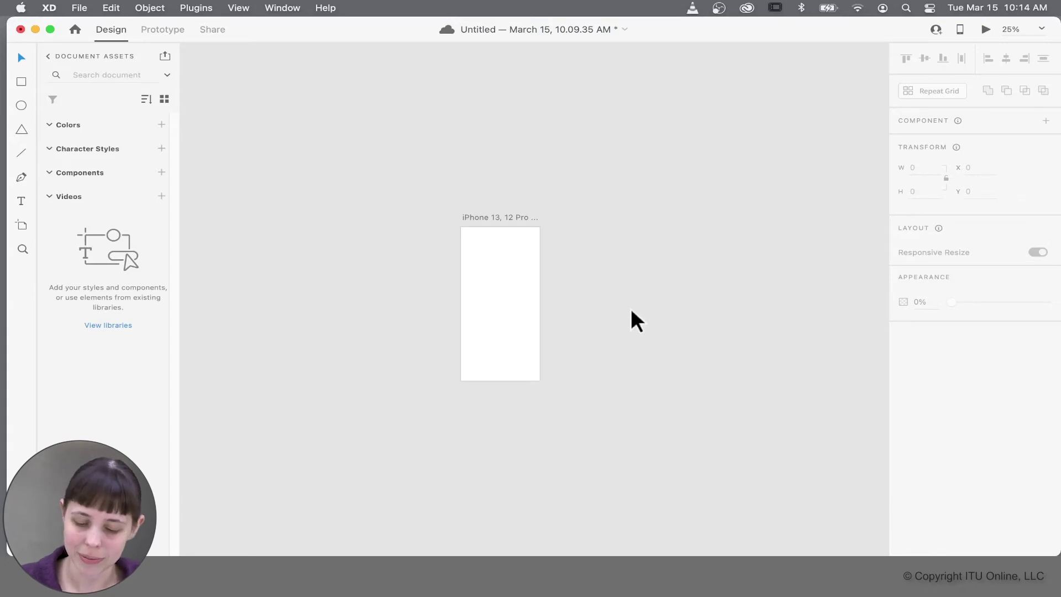
key(super+equal)
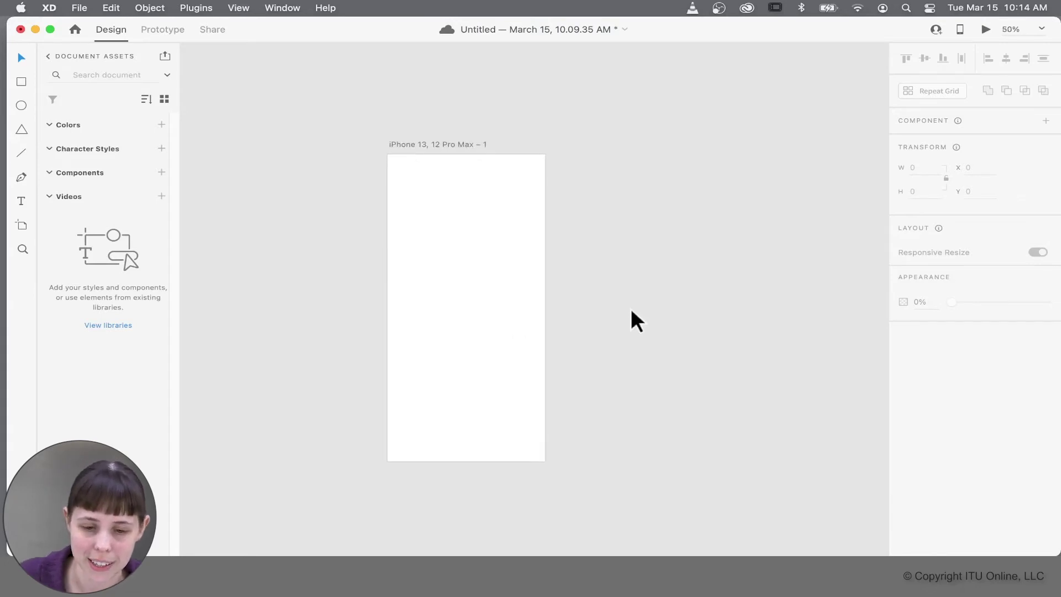
click(465, 145)
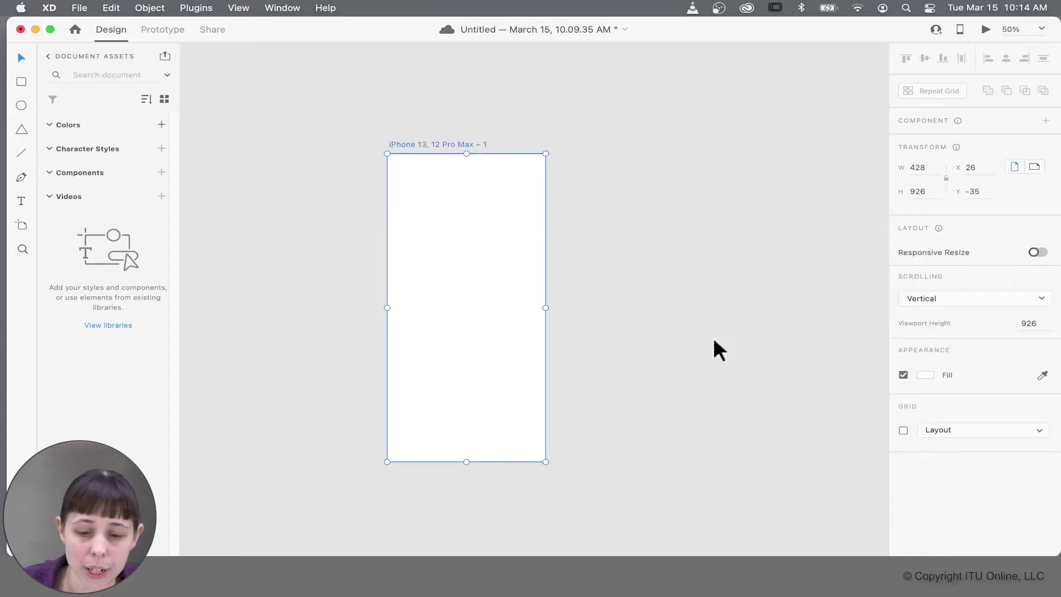
drag(707, 434, 674, 390)
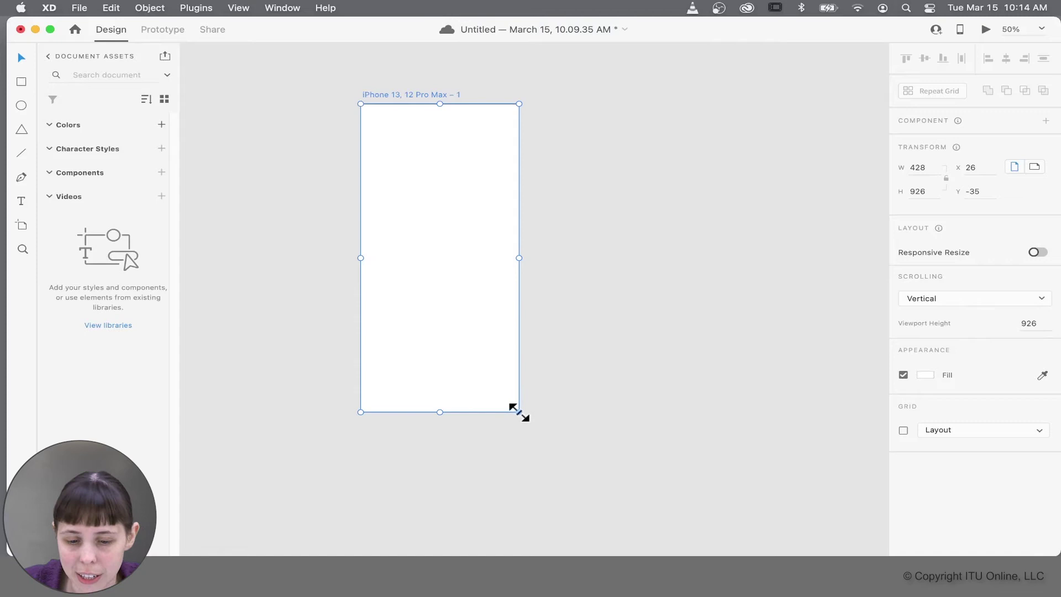
drag(519, 412, 624, 436)
drag(686, 190, 781, 339)
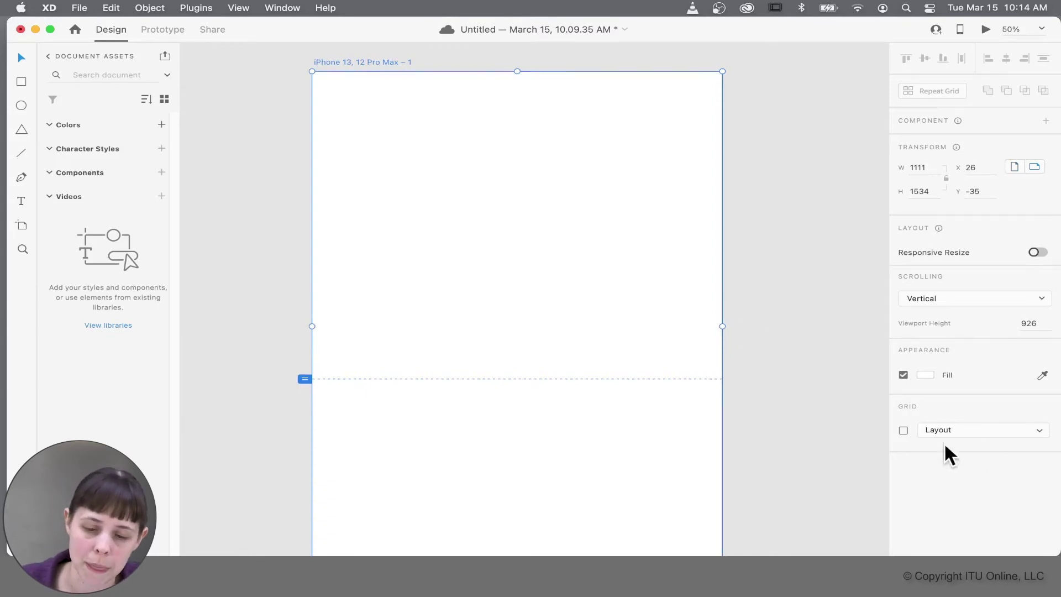
drag(763, 462, 766, 362)
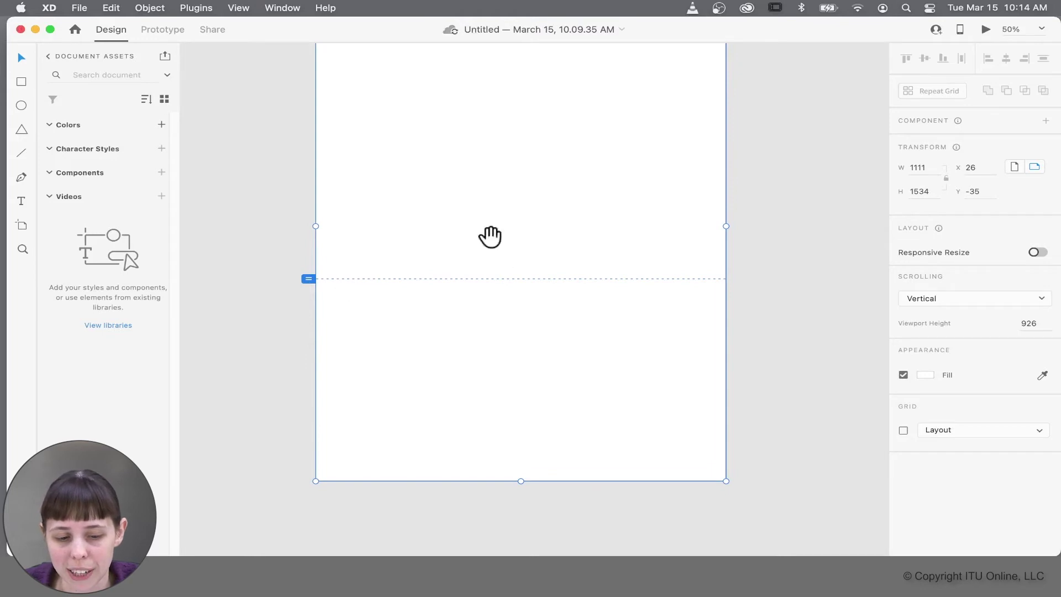
mouse_move(490, 237)
mouse_down()
mouse_move(493, 476)
mouse_move(492, 274)
mouse_move(472, 238)
mouse_up()
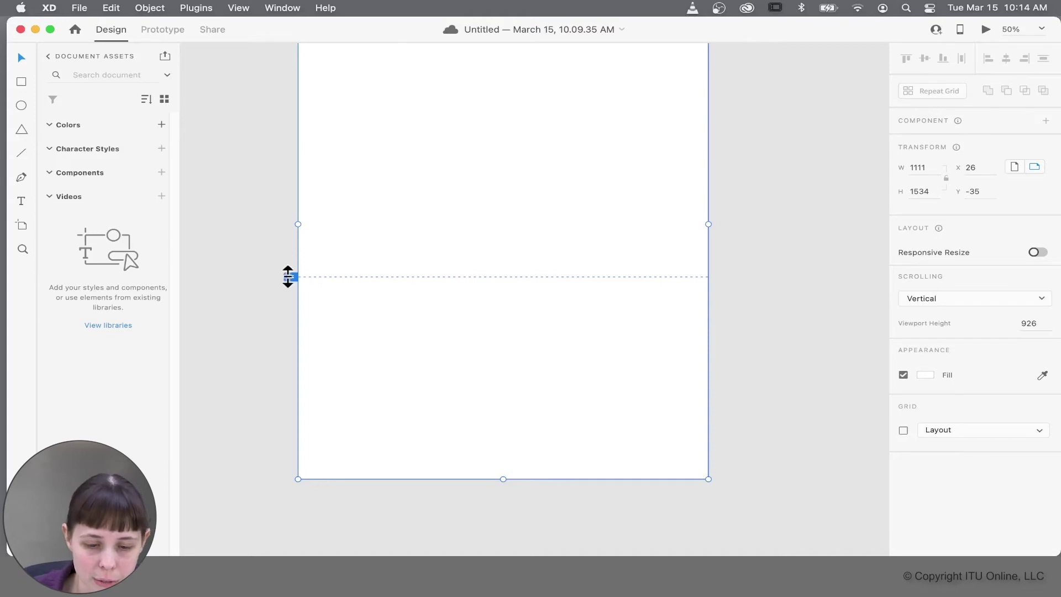
mouse_move(288, 276)
mouse_down()
mouse_move(308, 339)
mouse_move(305, 445)
mouse_move(291, 443)
mouse_move(287, 68)
mouse_move(287, 100)
mouse_up()
mouse_move(213, 183)
mouse_down()
mouse_move(227, 410)
mouse_move(254, 293)
mouse_up()
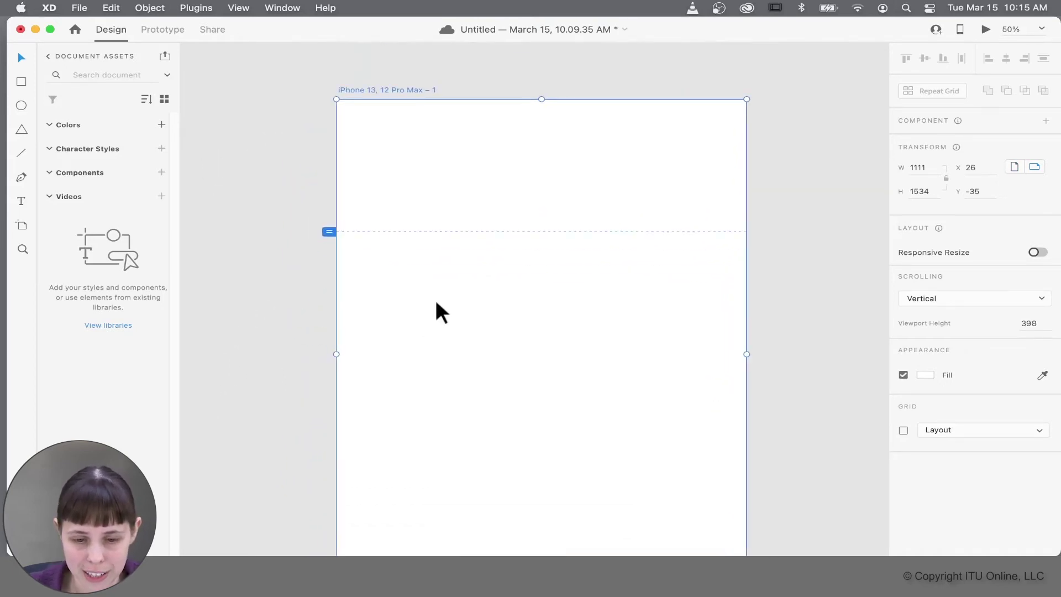
key(super+z)
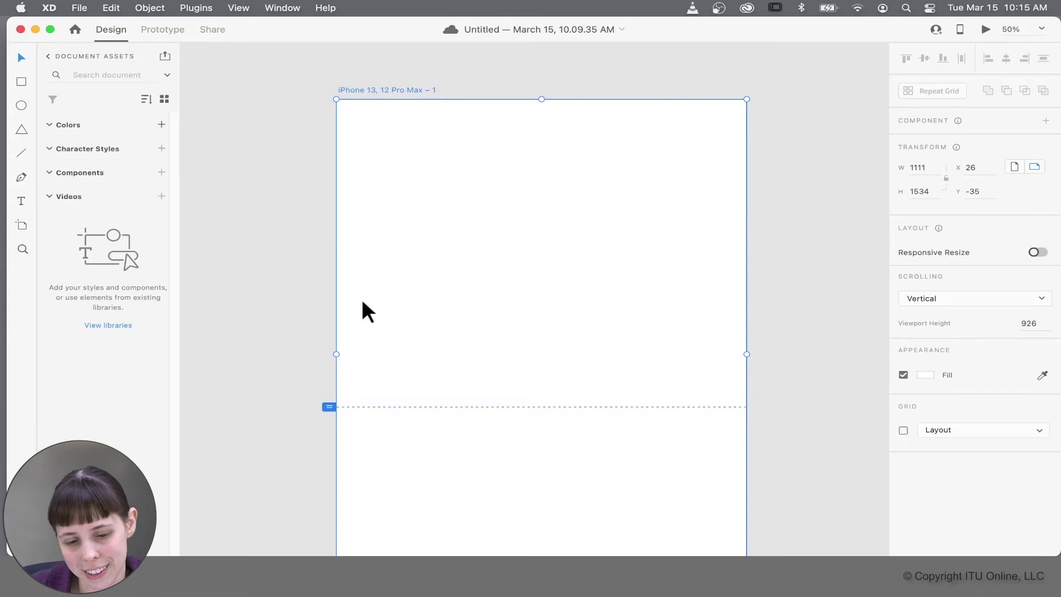
mouse_move(330, 391)
mouse_down()
mouse_move(301, 332)
mouse_move(262, 338)
mouse_up()
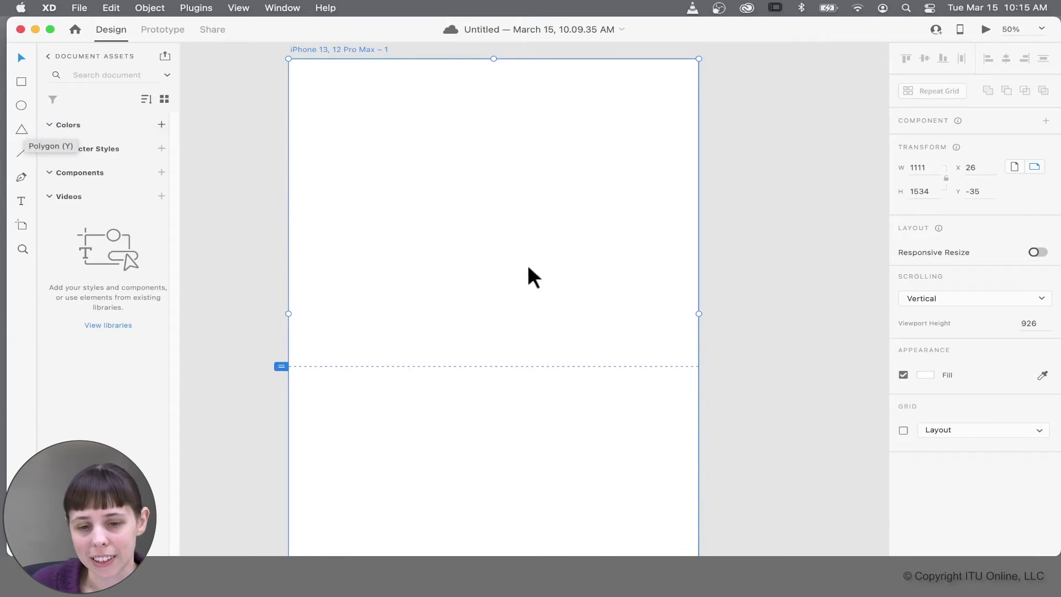
key(super+minus)
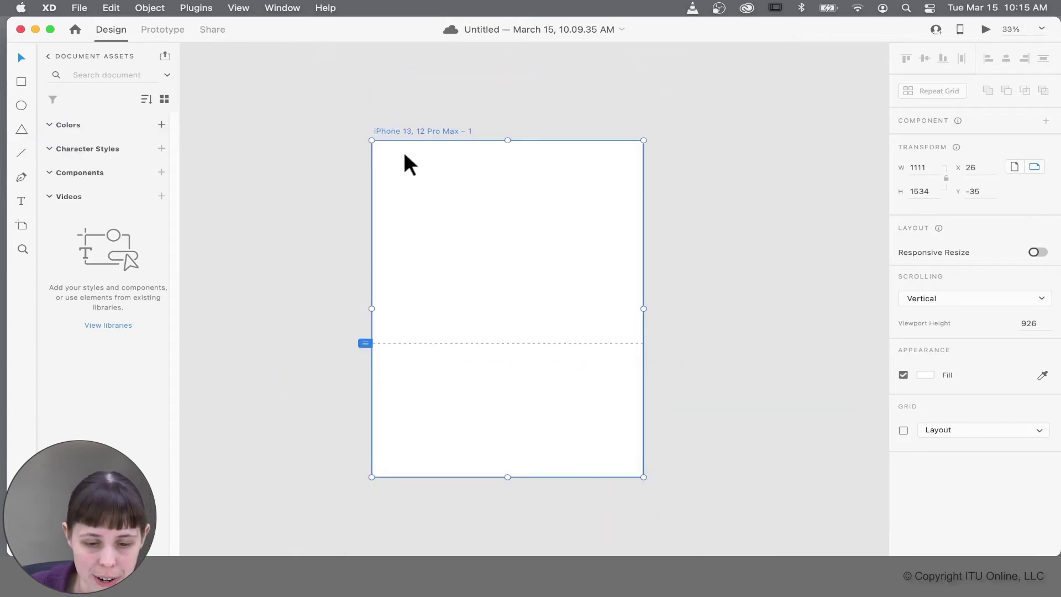
key(super+z)
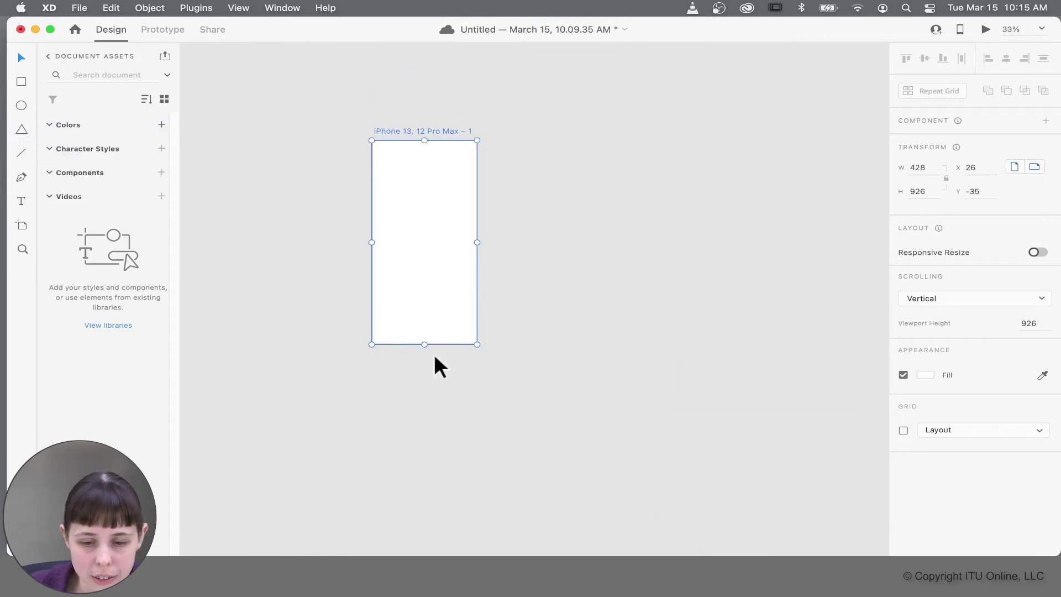
- Stretch the artboard to 1770 tall and draw a 157 × 551 rectangle across the original fold
drag(425, 347, 431, 528)
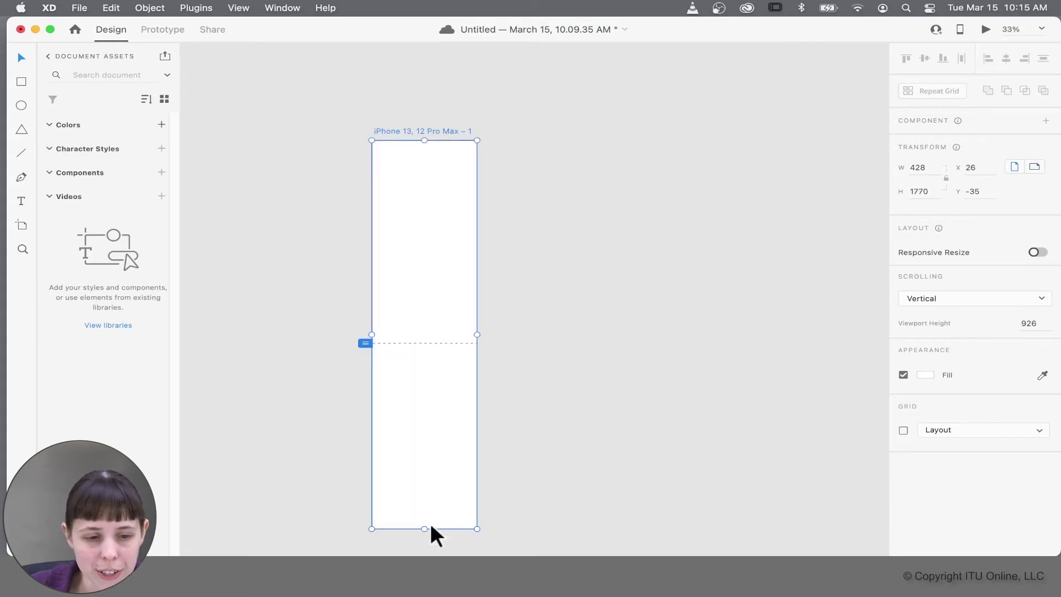
click(22, 82)
drag(424, 408, 452, 323)
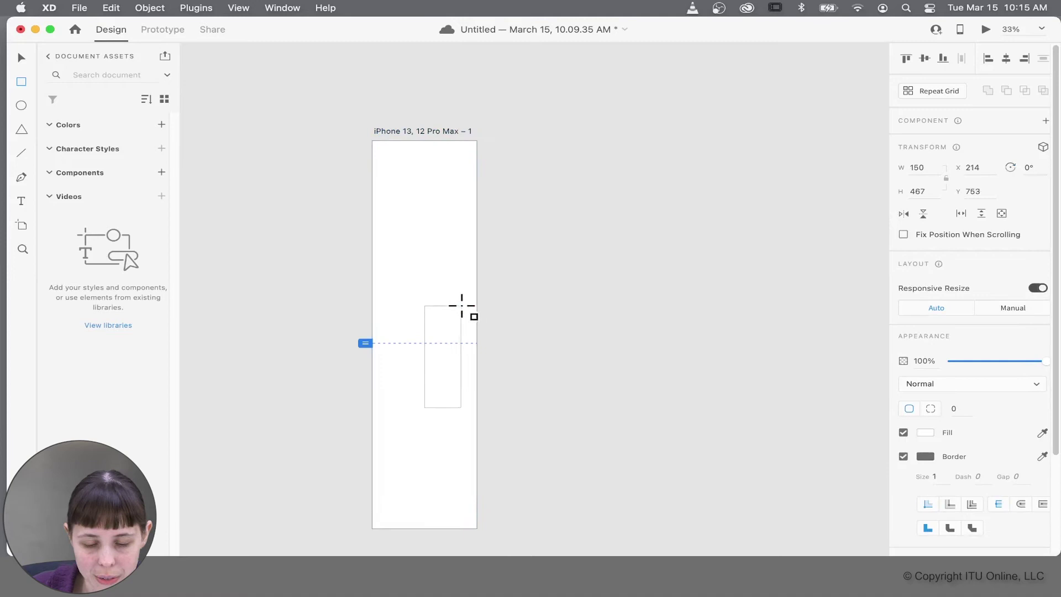
drag(462, 305, 463, 287)
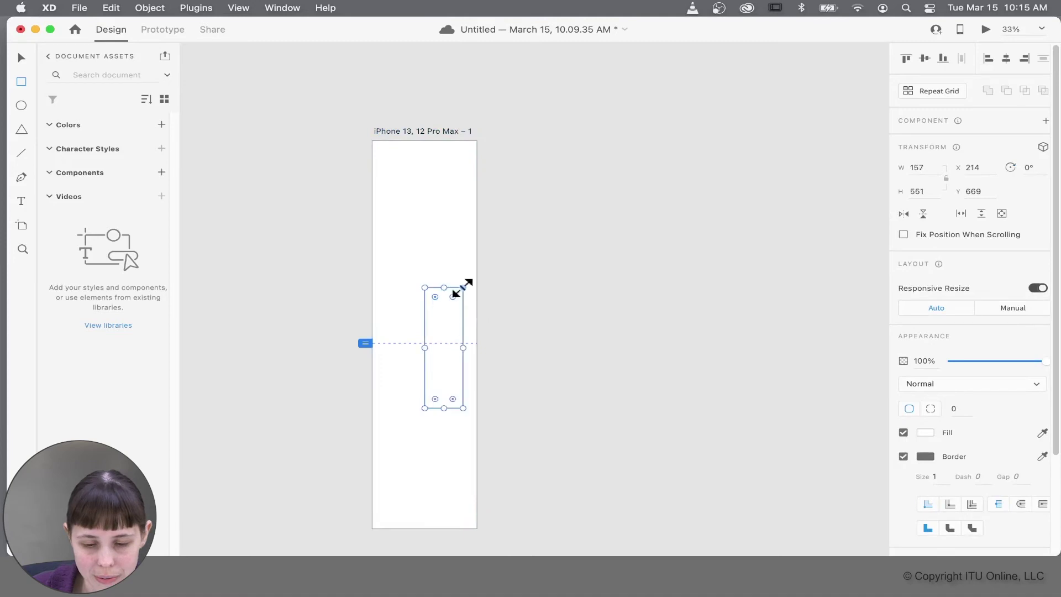
click(986, 32)
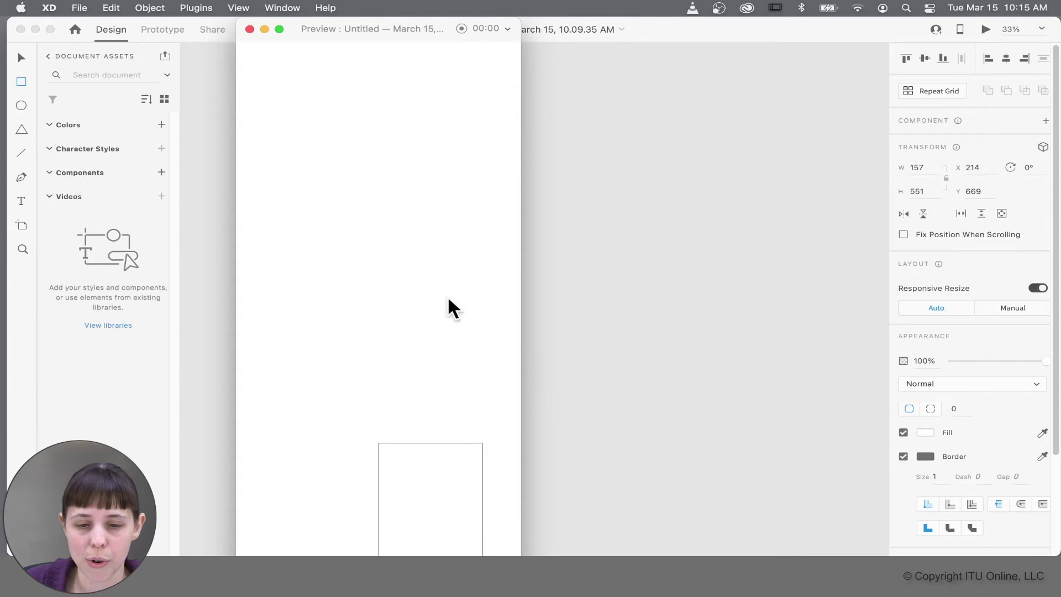
scroll(461, 259, down, 1)
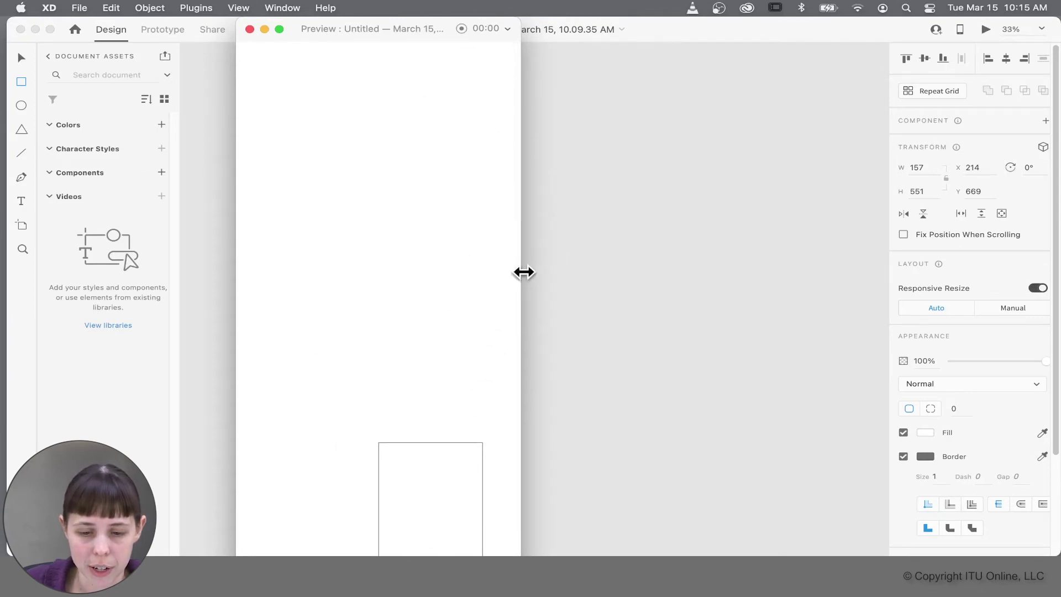
scroll(476, 265, down, 1)
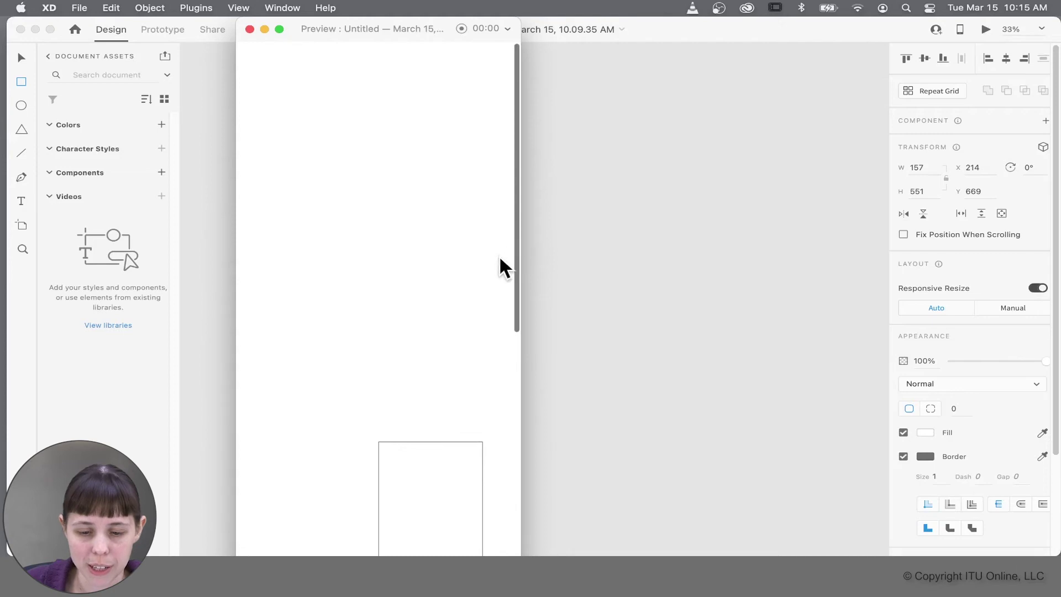
drag(515, 277, 541, 232)
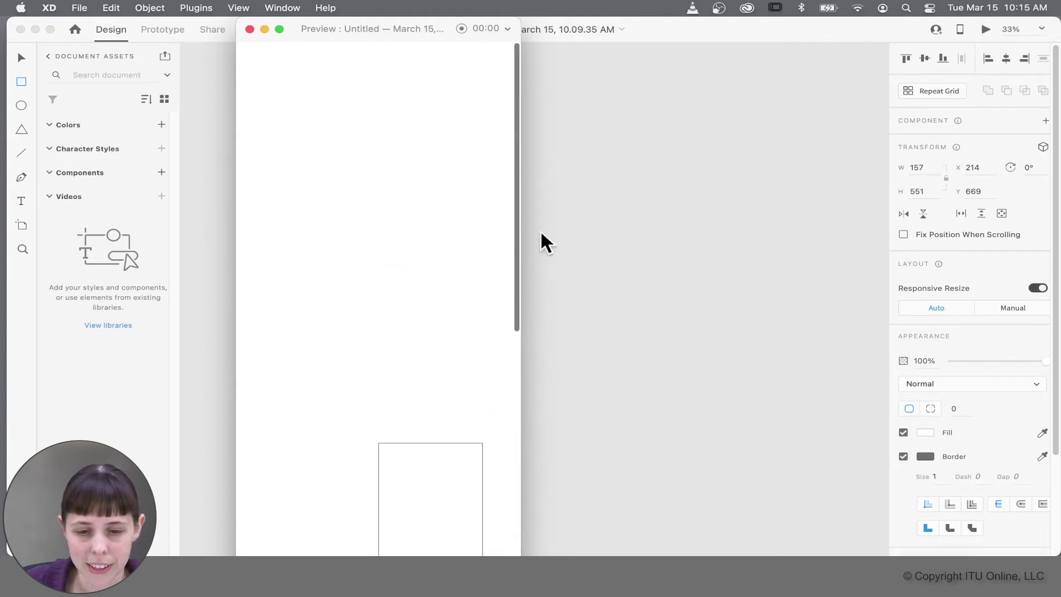
click(250, 28)
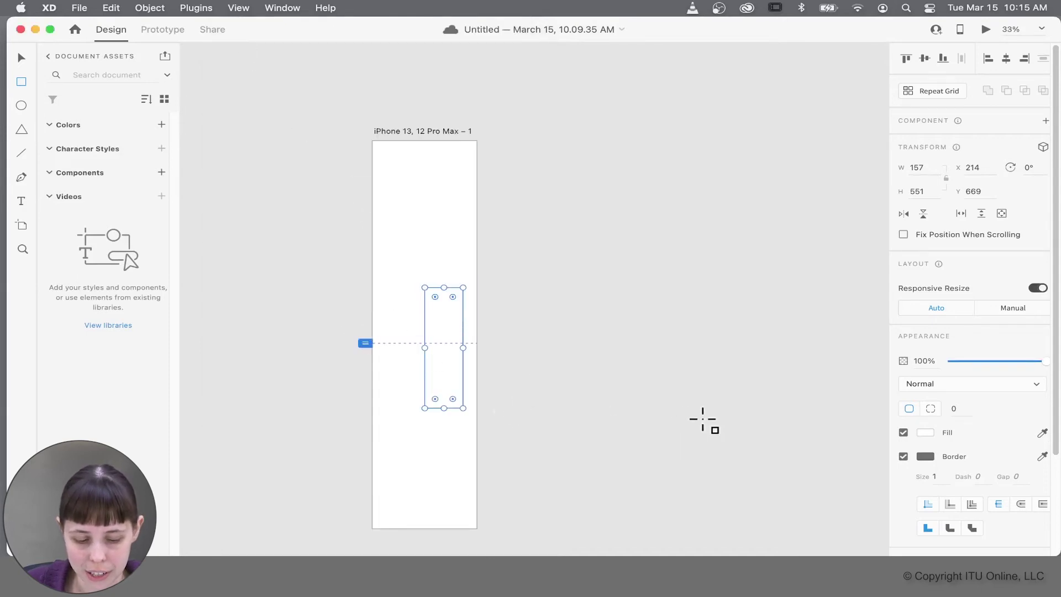
- Undo the stretch, draw a 280 × 268 rectangle over the bottom edge, and preview it
key(cmd+z)
key(cmd+z)
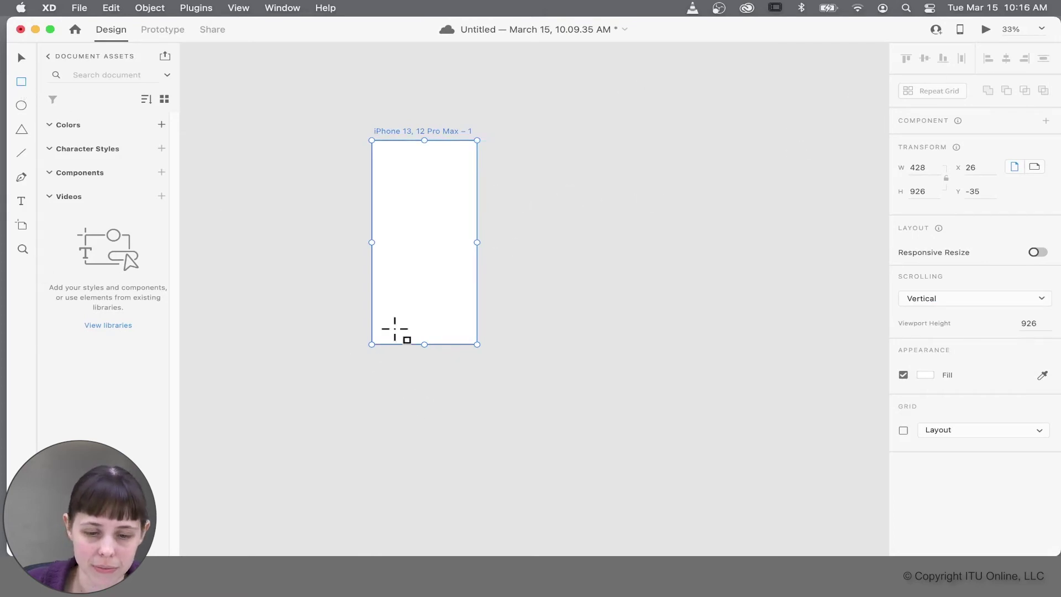
drag(398, 324, 466, 383)
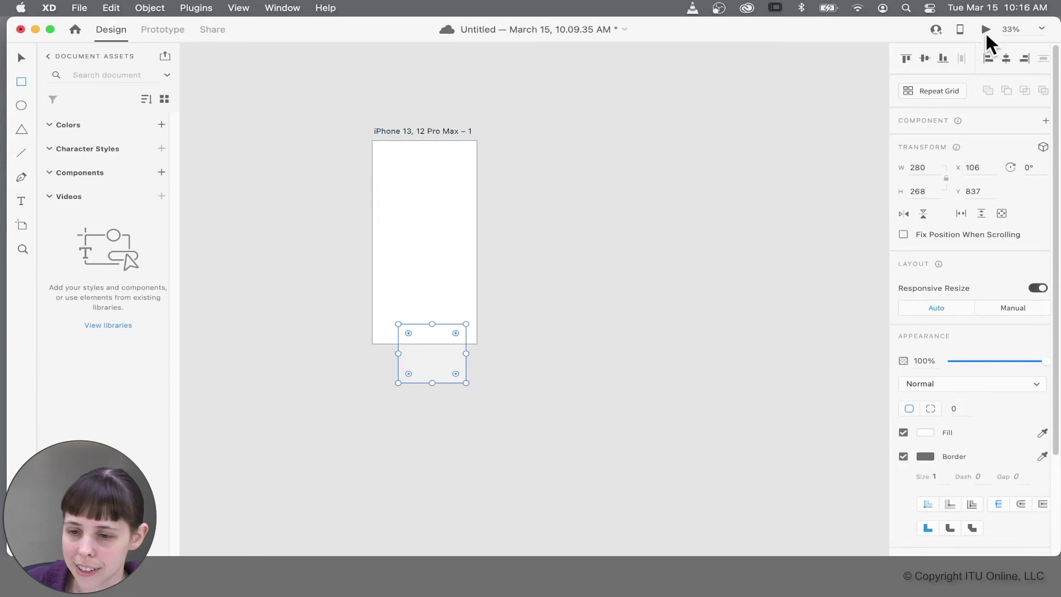
click(986, 30)
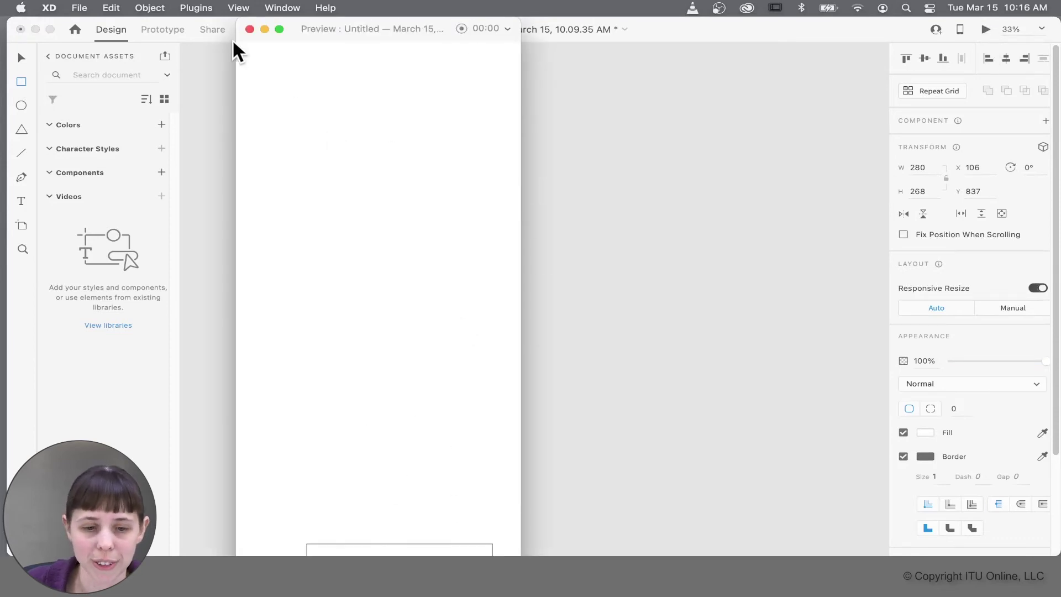
click(250, 28)
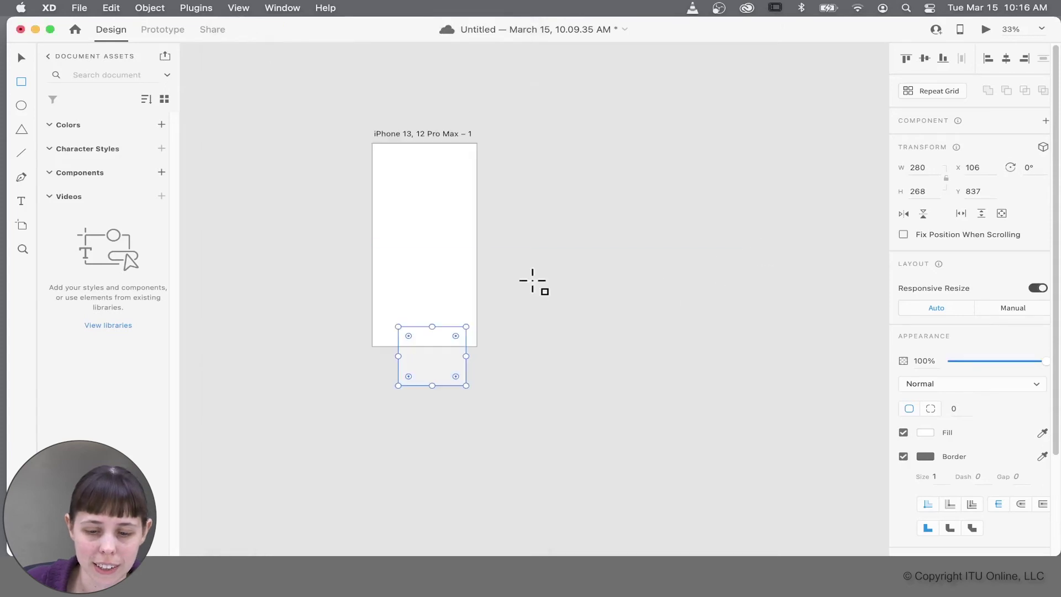
- Marquee-select and delete the overhanging rectangle, then recentre the blank artboard
key(Escape)
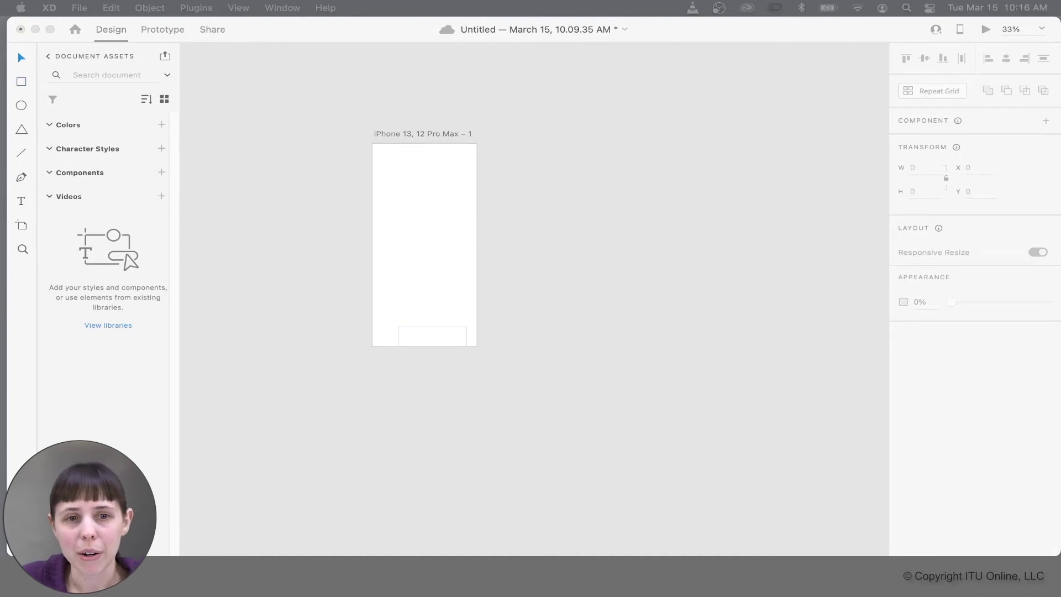
click(759, 265)
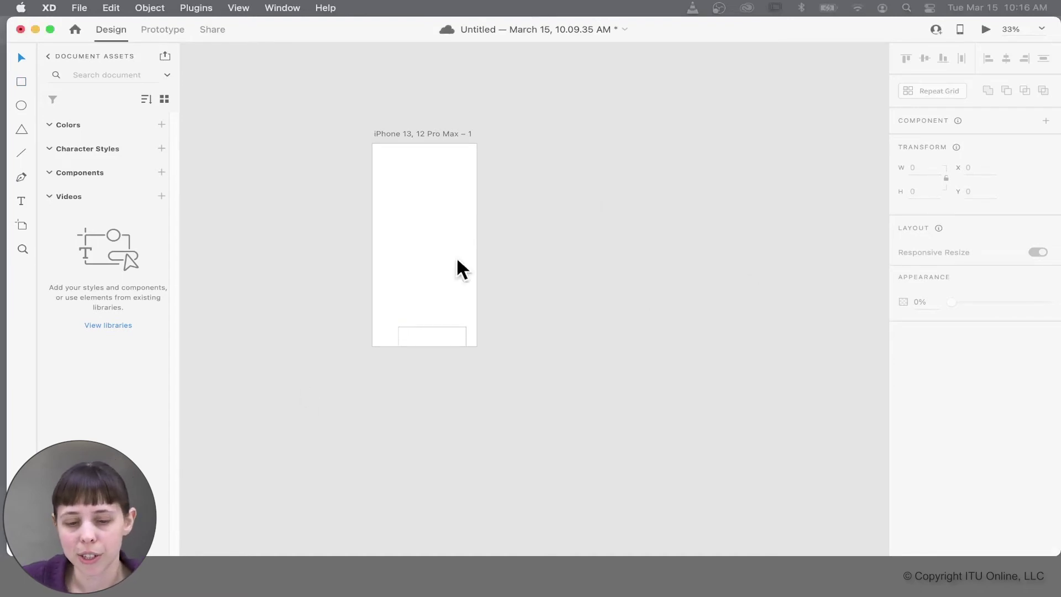
drag(517, 432, 405, 283)
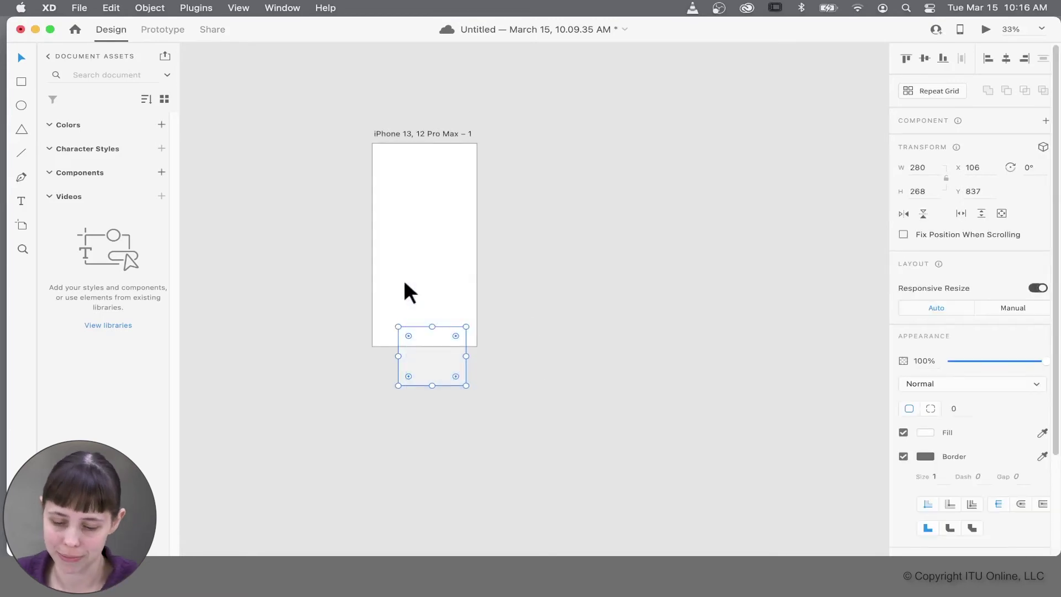
key(Delete)
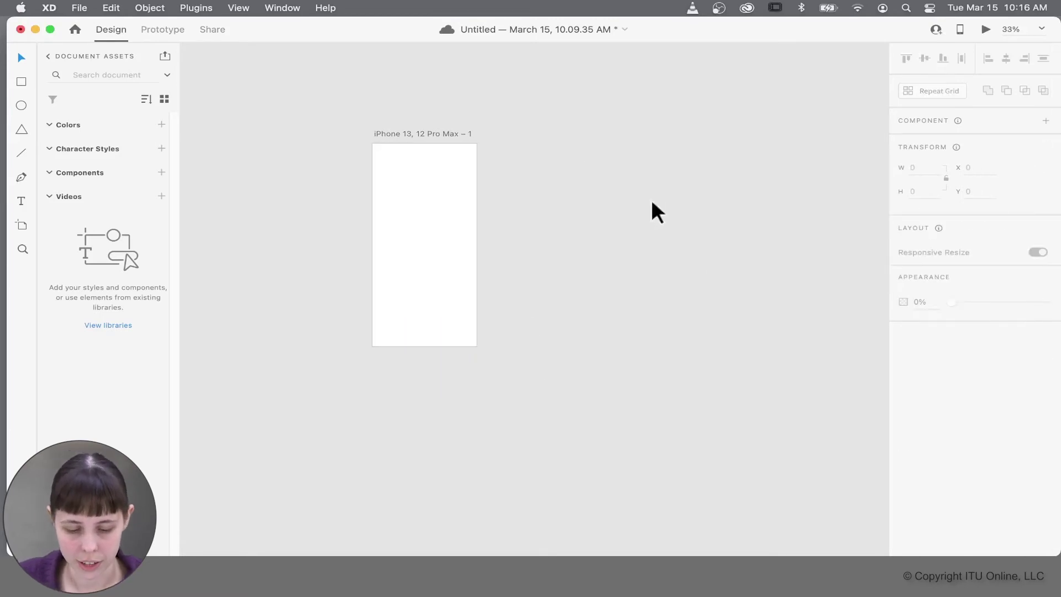
drag(652, 207, 660, 220)
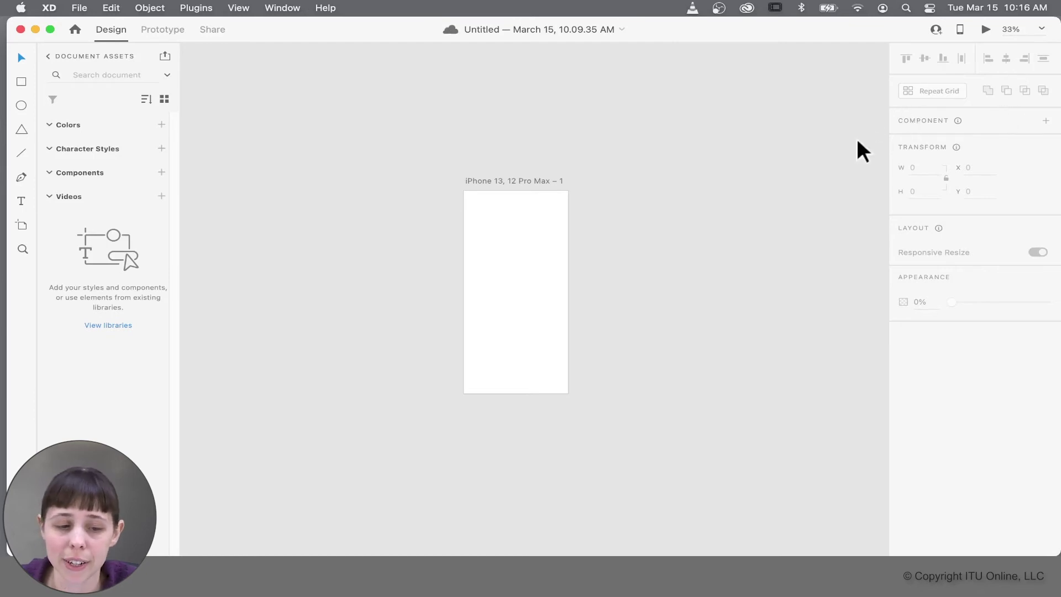
click(549, 188)
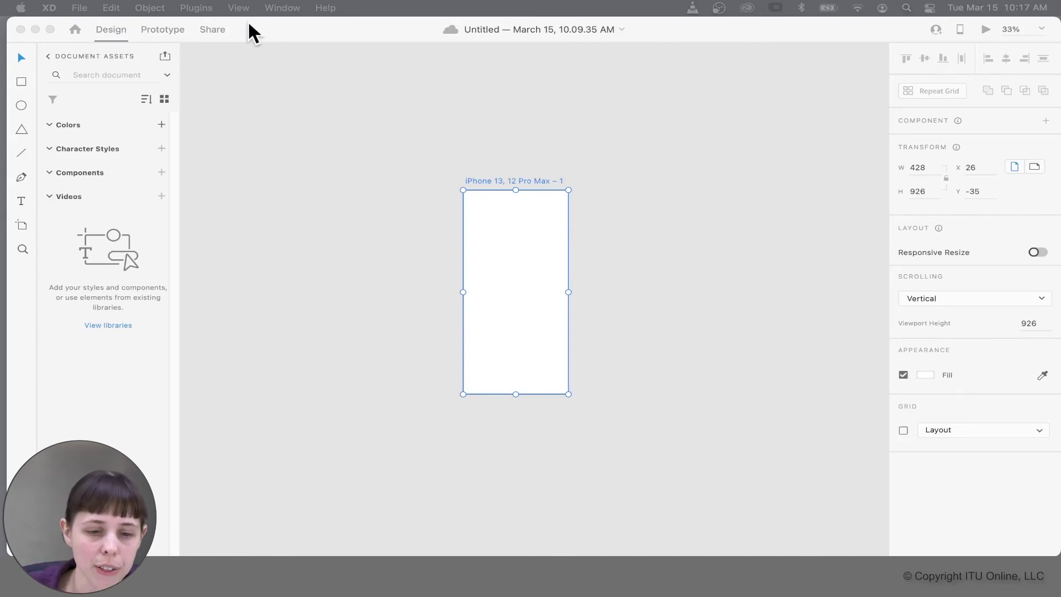
click(220, 31)
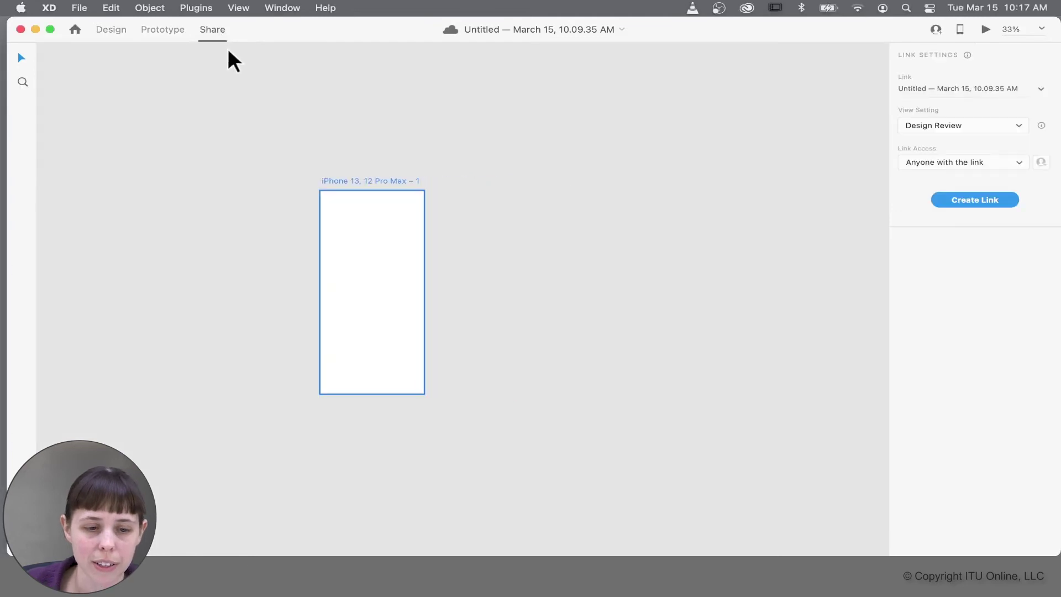
click(159, 30)
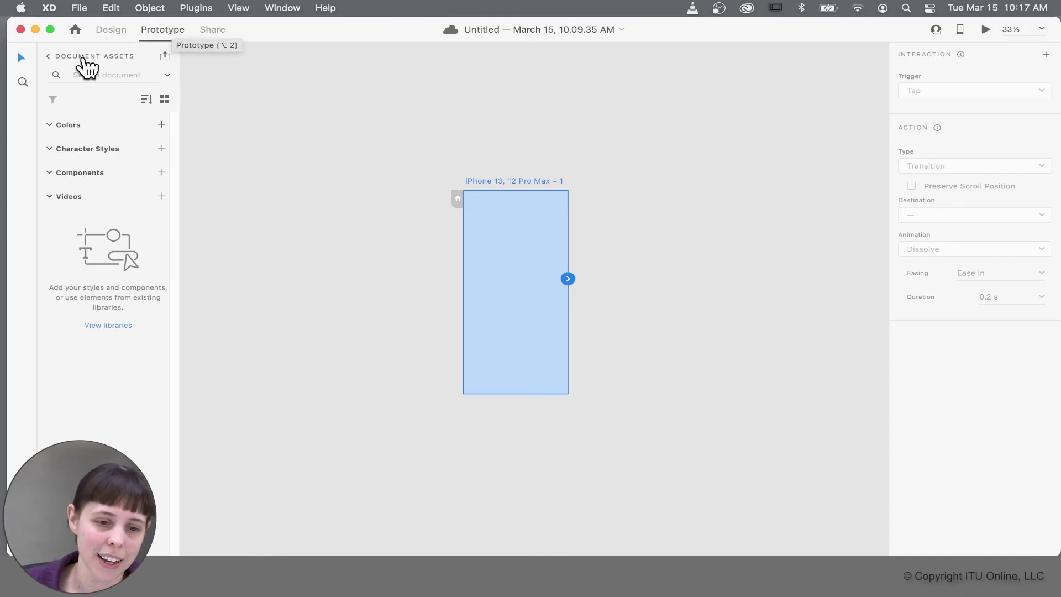
click(107, 29)
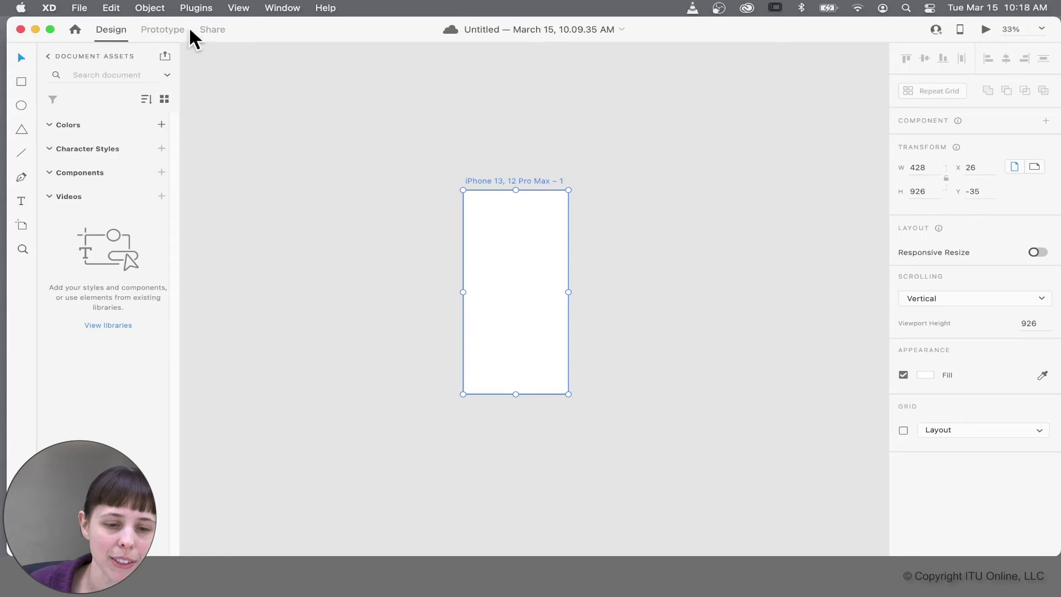
click(163, 29)
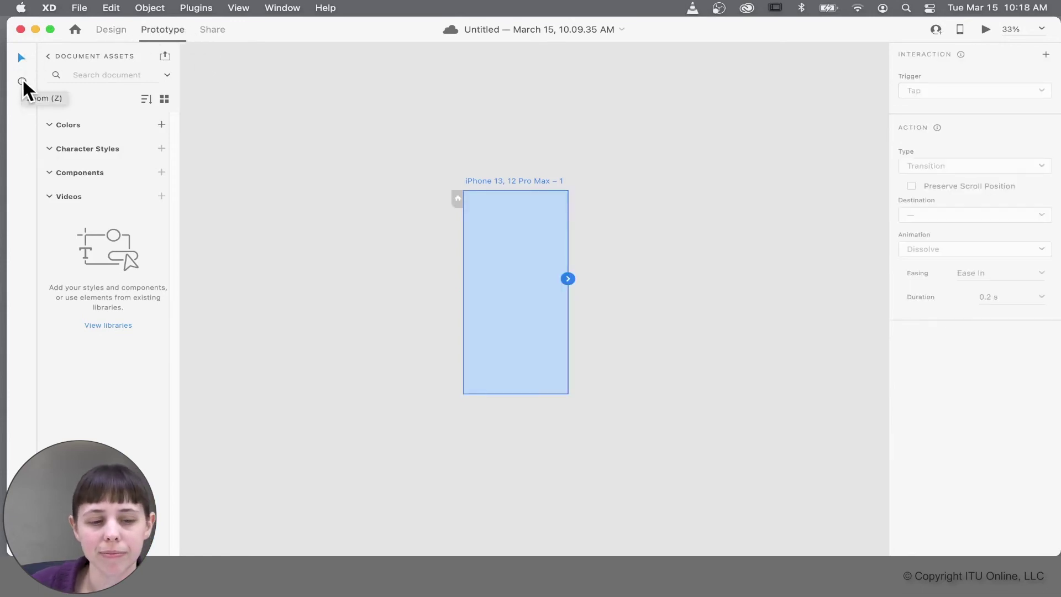
click(106, 38)
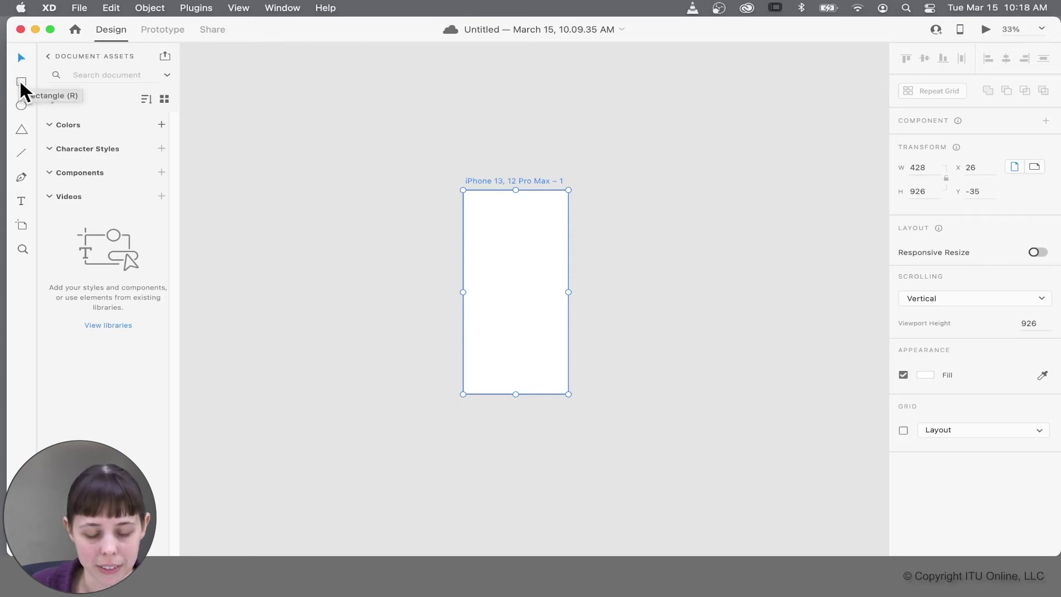
- Activate the Rectangle tool with the R shortcut
key(r)
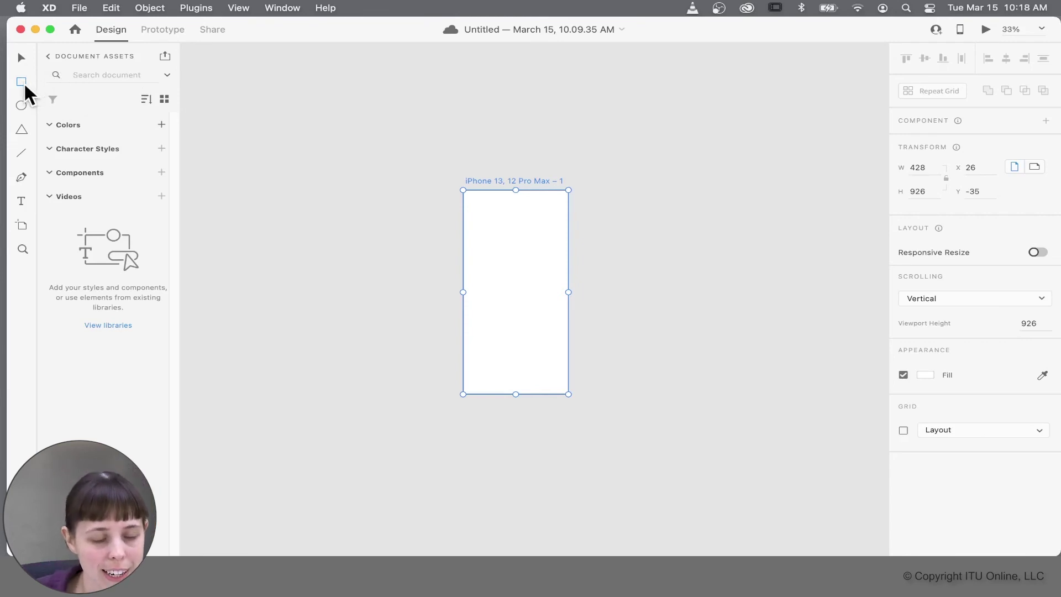
- Draw three overlapping rectangles: a small square, a wide bar, and a large square past the right edge
click(479, 238)
drag(479, 238, 545, 299)
drag(494, 332, 631, 362)
mouse_move(643, 222)
mouse_down()
mouse_move(523, 313)
mouse_move(517, 334)
mouse_up()
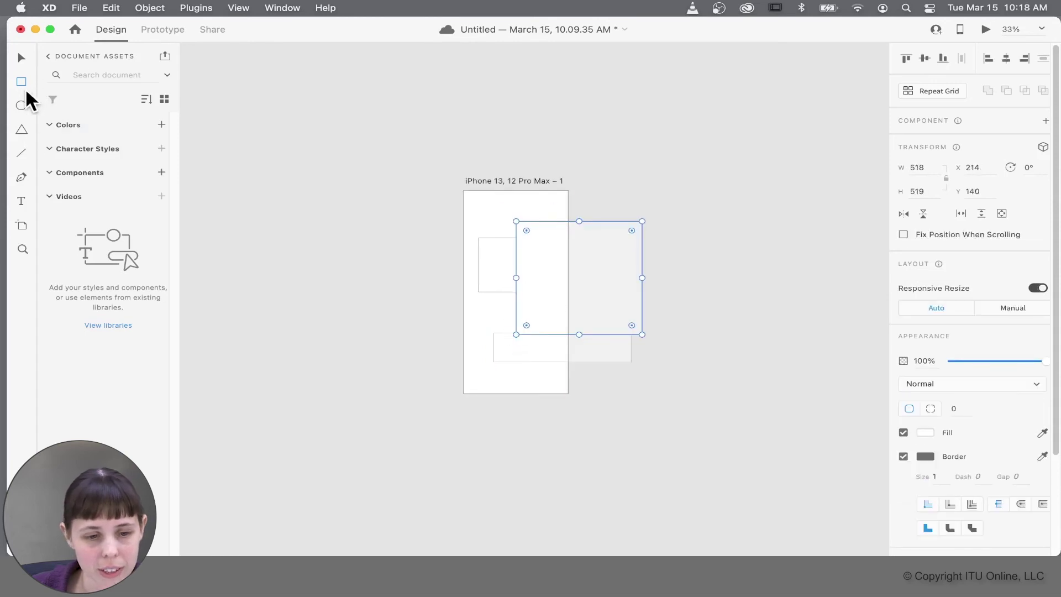
- Add an ellipse near the top, a 243 × 309 triangle mid-artboard, and a diagonal line
click(22, 105)
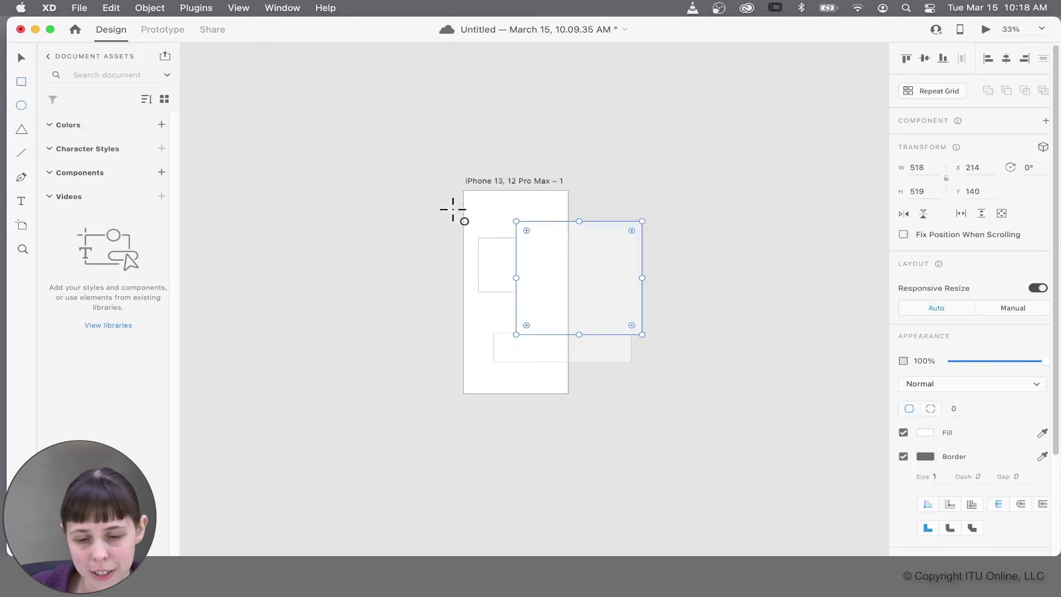
drag(500, 215, 588, 253)
click(22, 129)
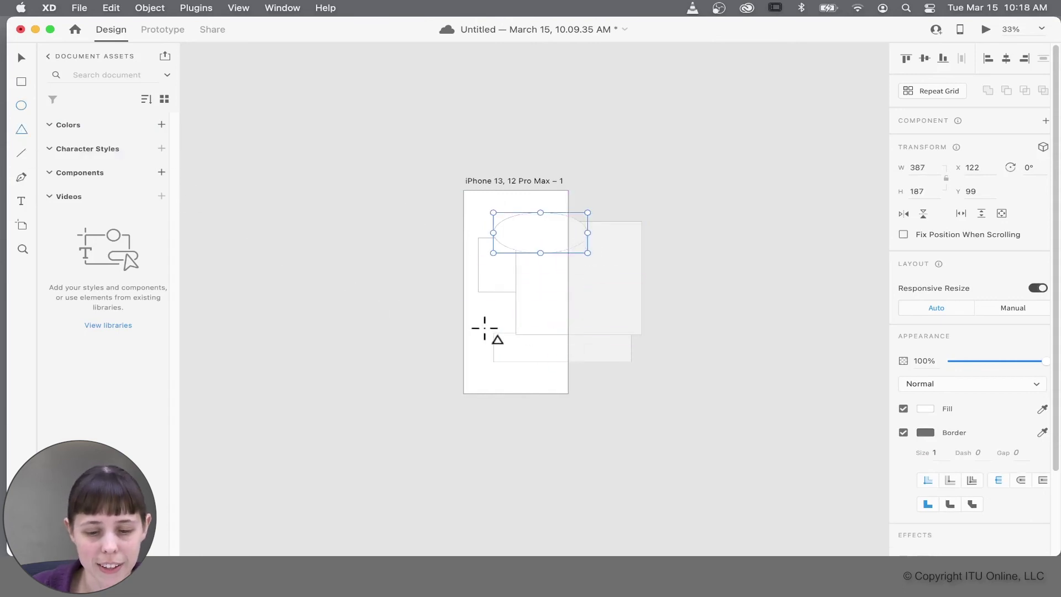
drag(487, 325, 545, 258)
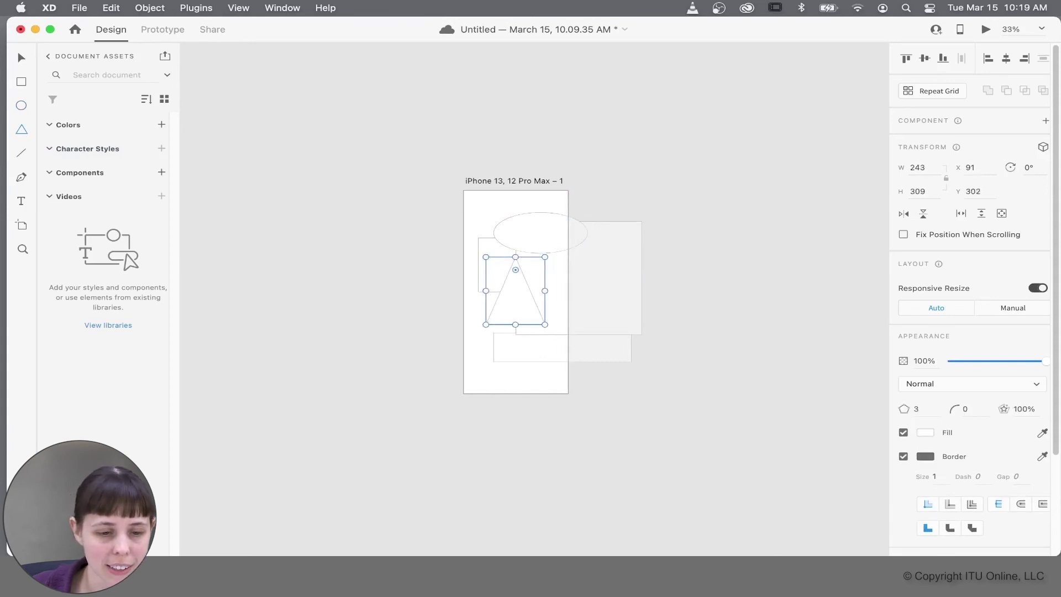
click(22, 152)
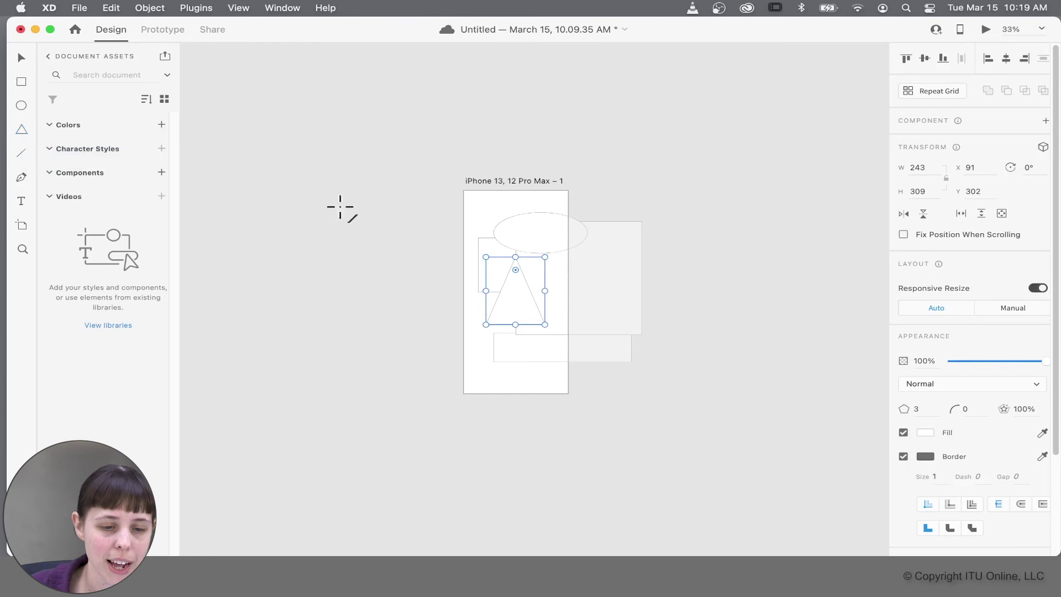
mouse_move(486, 204)
mouse_down()
mouse_move(500, 225)
mouse_move(489, 311)
mouse_move(462, 201)
mouse_move(374, 313)
mouse_move(630, 244)
mouse_move(529, 453)
mouse_move(688, 310)
mouse_move(675, 249)
mouse_move(693, 272)
mouse_up()
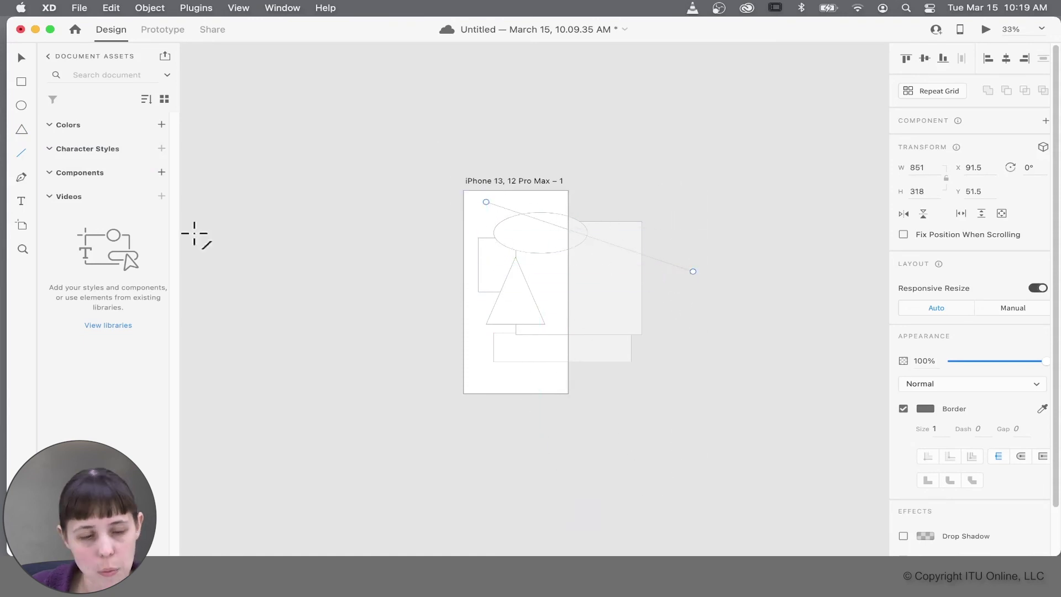
- Draw a zigzag Pen path of several anchors over the upper left, ending with a curved point
click(21, 176)
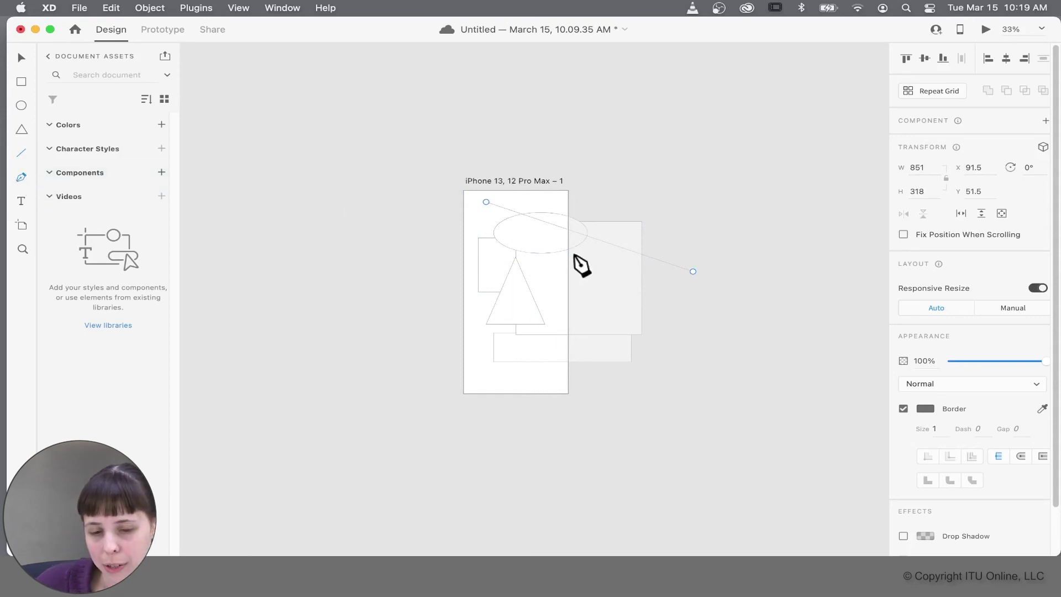
click(479, 221)
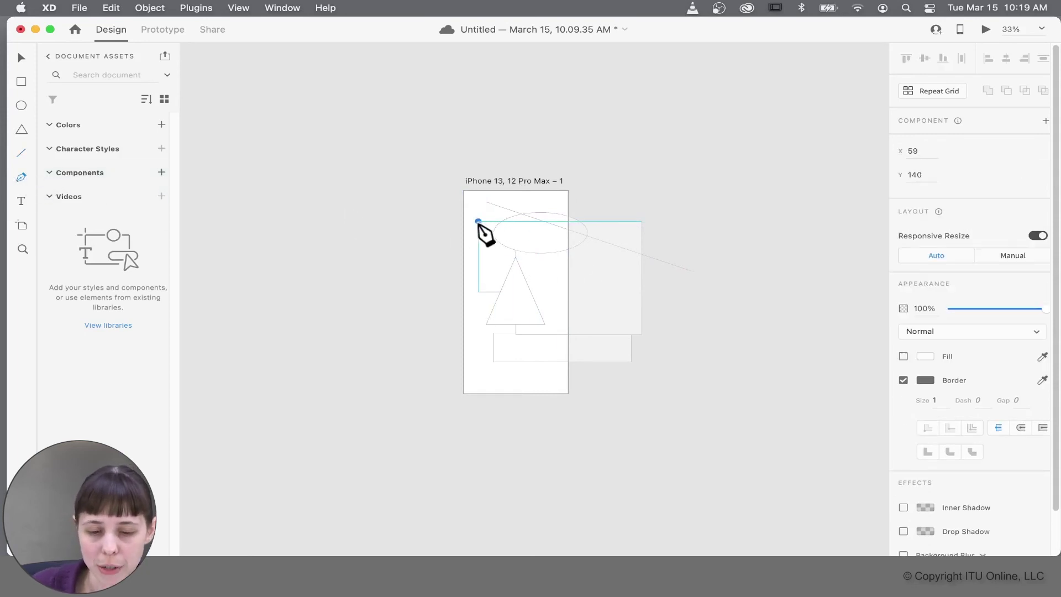
click(509, 200)
click(520, 233)
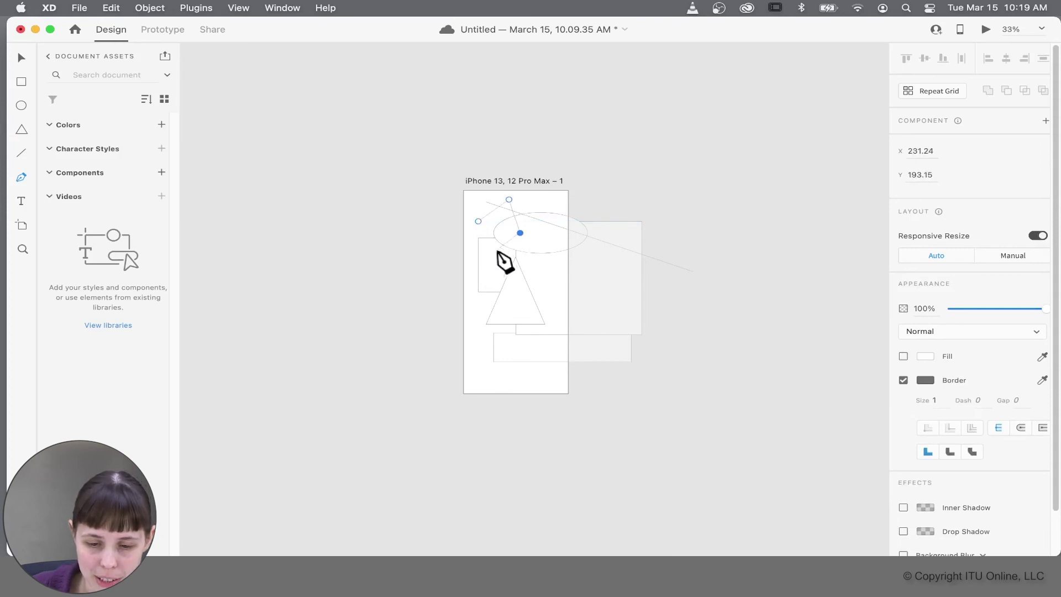
click(488, 266)
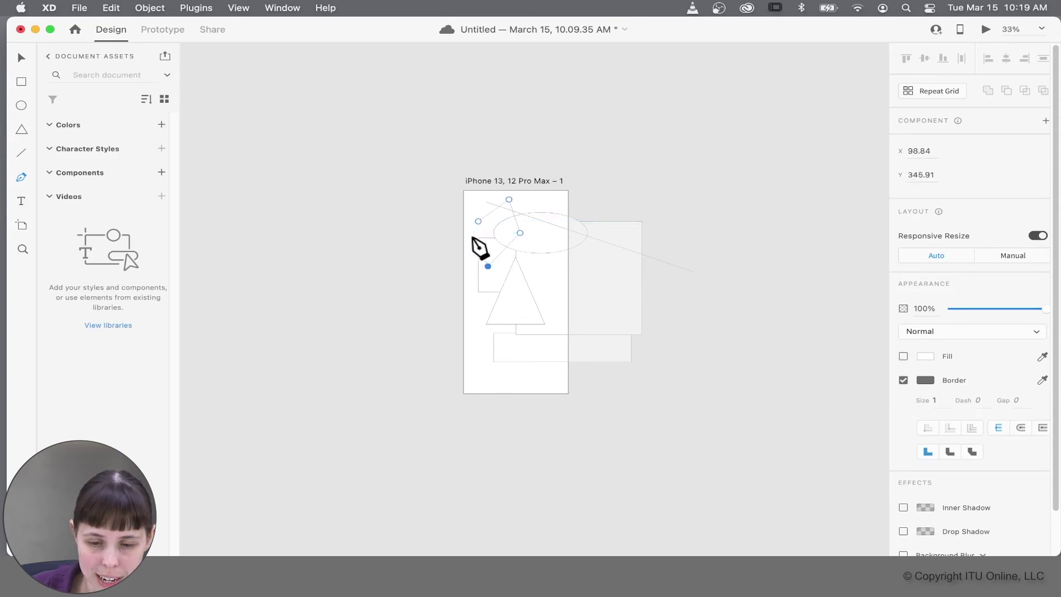
drag(494, 221, 388, 201)
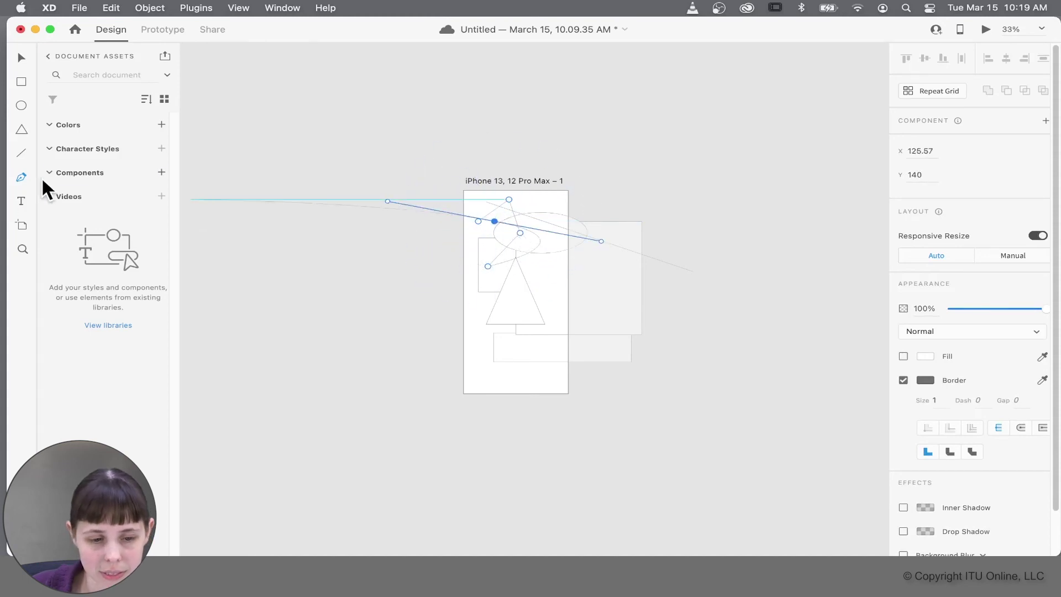
- Type a placeholder text line inside the triangle near its base, then zoom in and back out
click(25, 201)
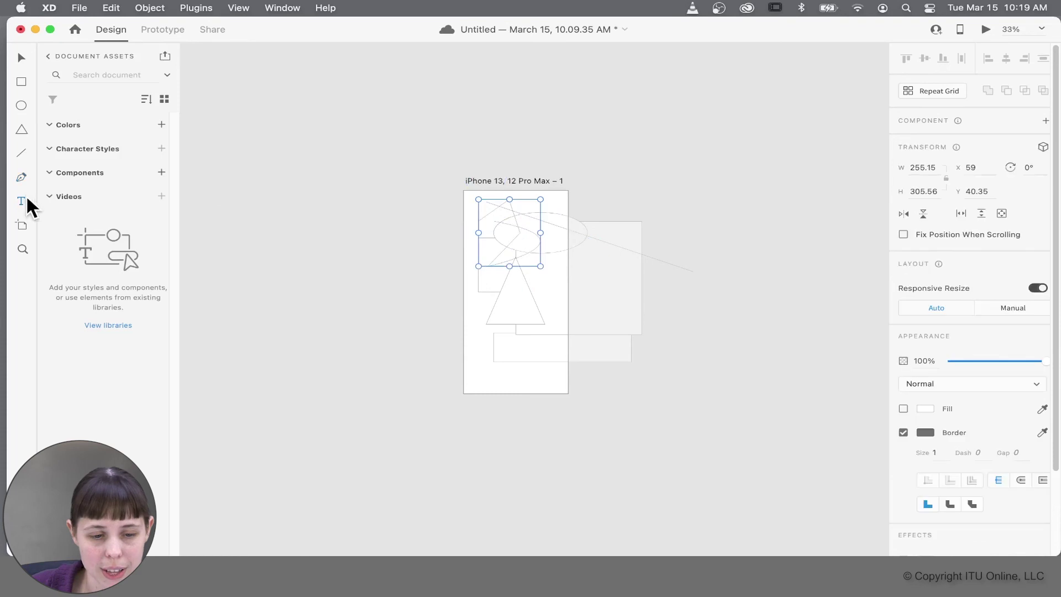
click(485, 318)
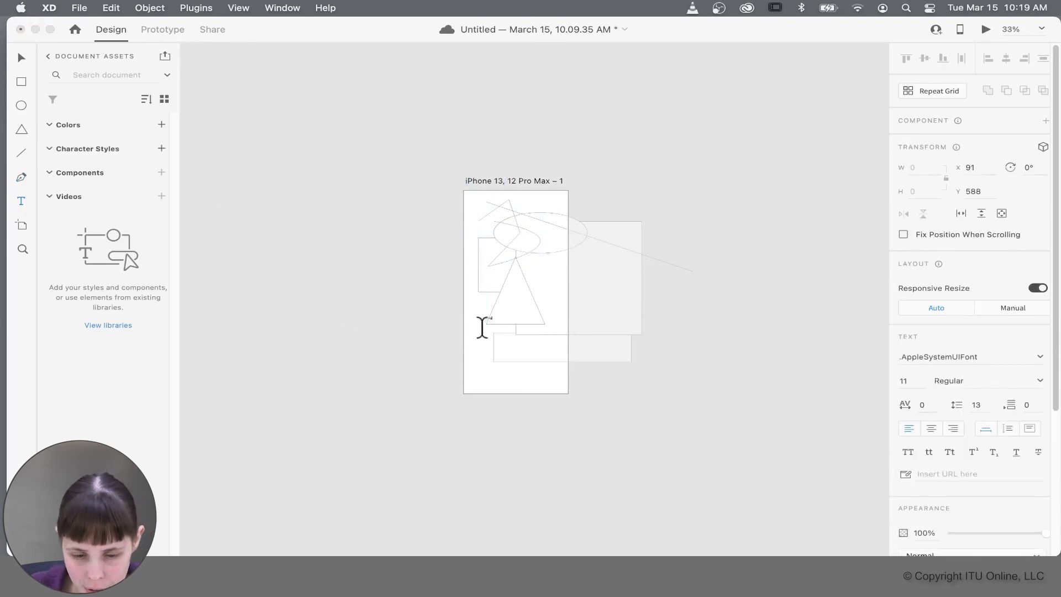
text(Hello World)
key(super+equal)
key(super+equal)
key(super+equal)
key(super+equal)
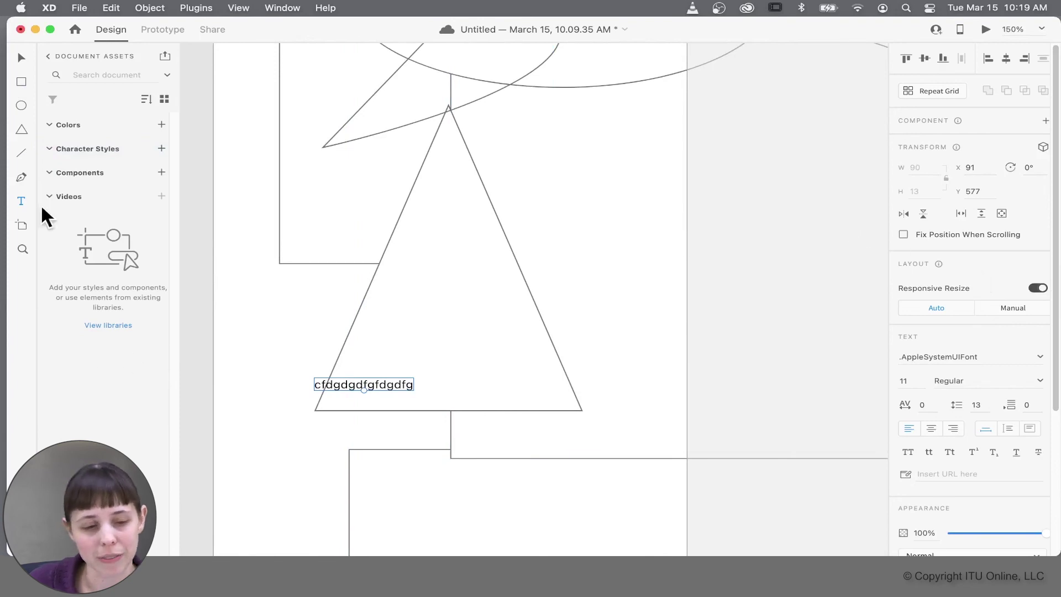
key(super+0)
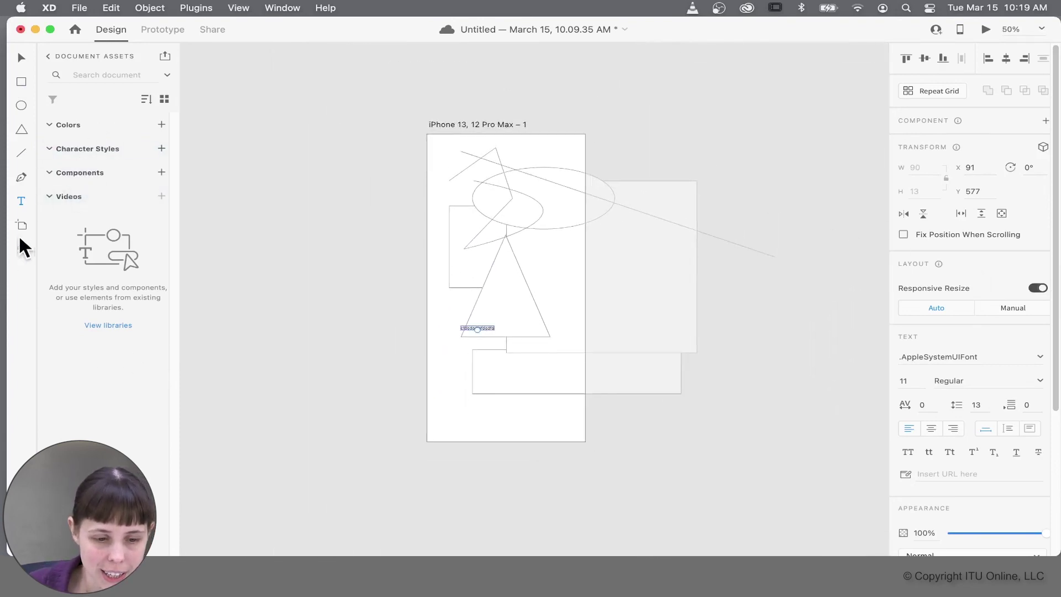
- Add an iPhone preset artboard and a custom-drawn artboard, then undo both
click(22, 225)
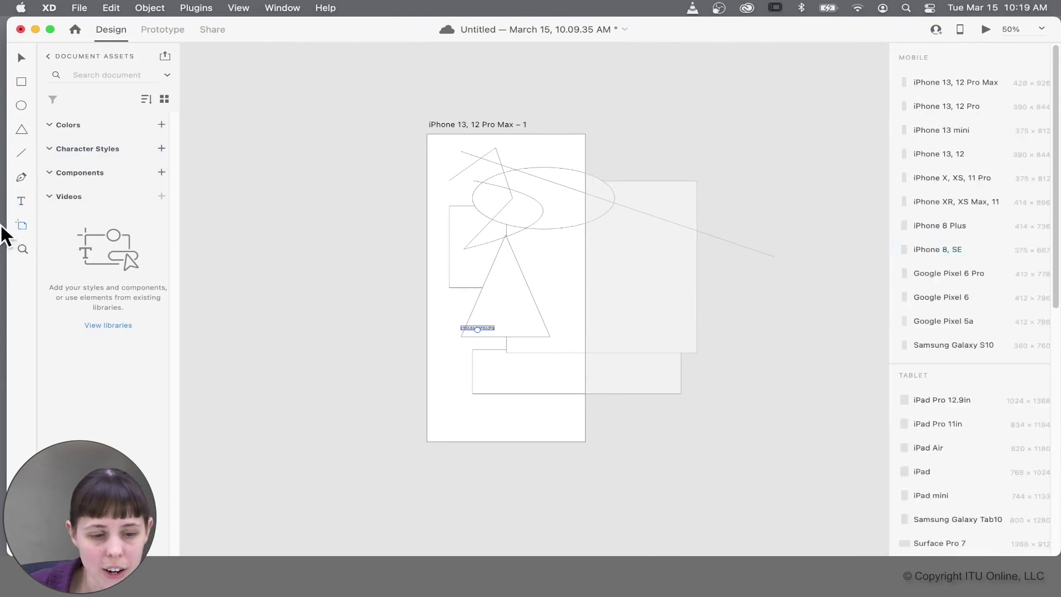
click(669, 131)
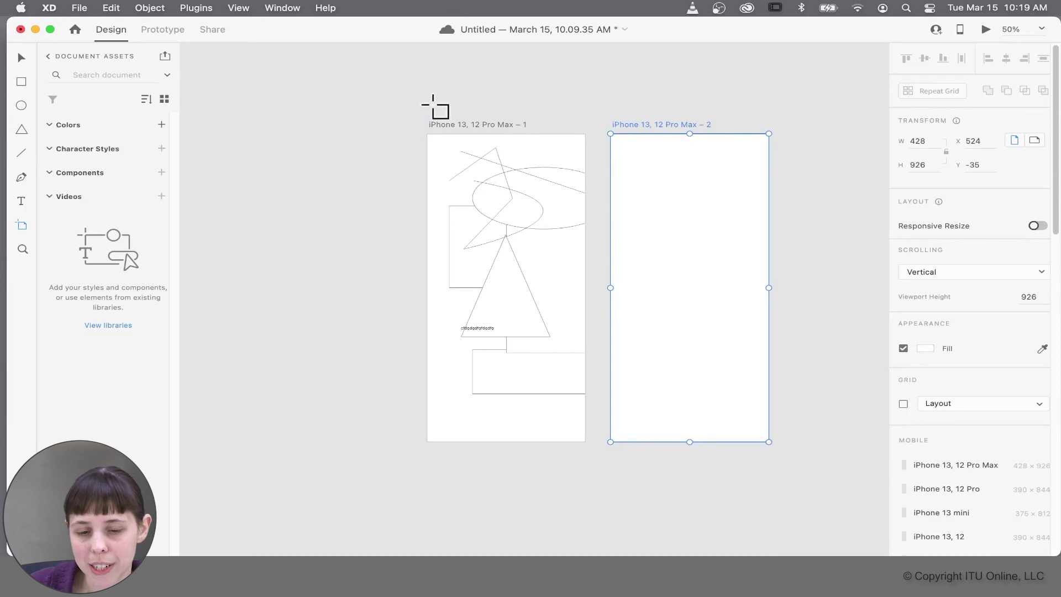
drag(209, 126, 354, 386)
key(super+z)
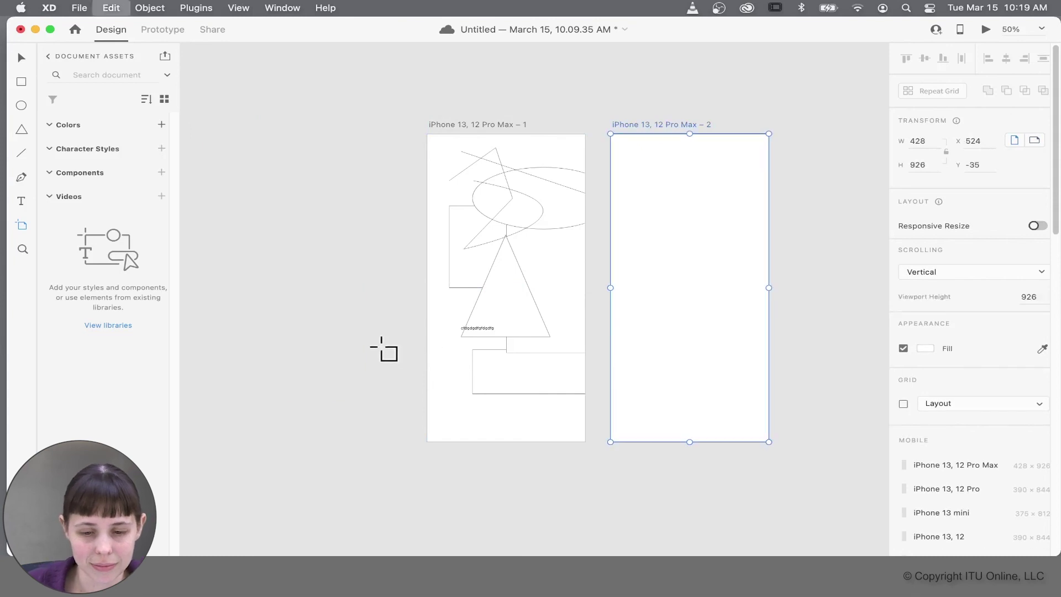
key(super+z)
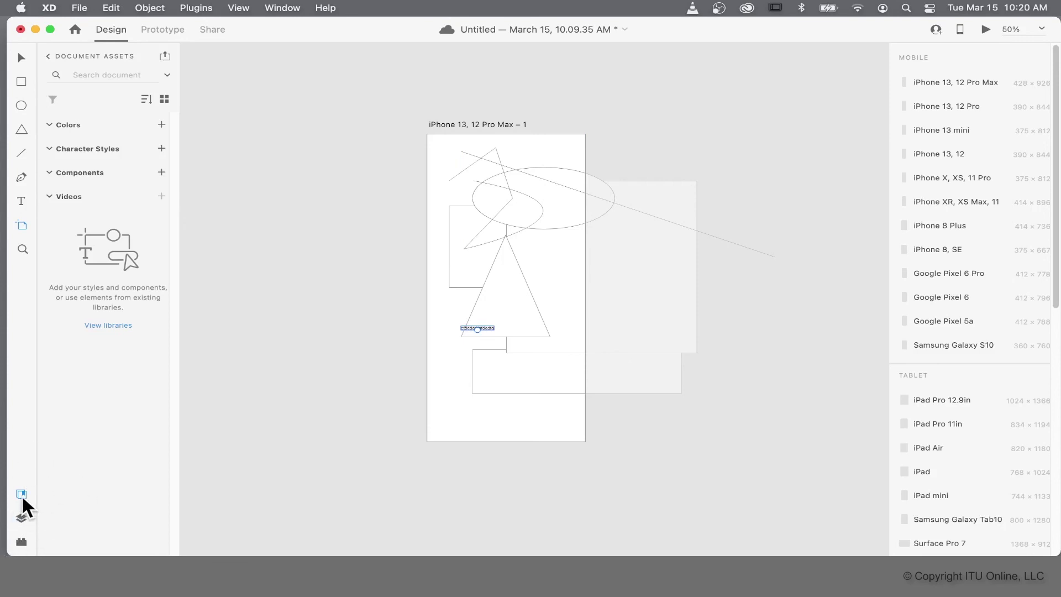
- Open the Layers panel to list the artboard's eight layers, from the text layer down to three rectangles
mouse_move(21, 496)
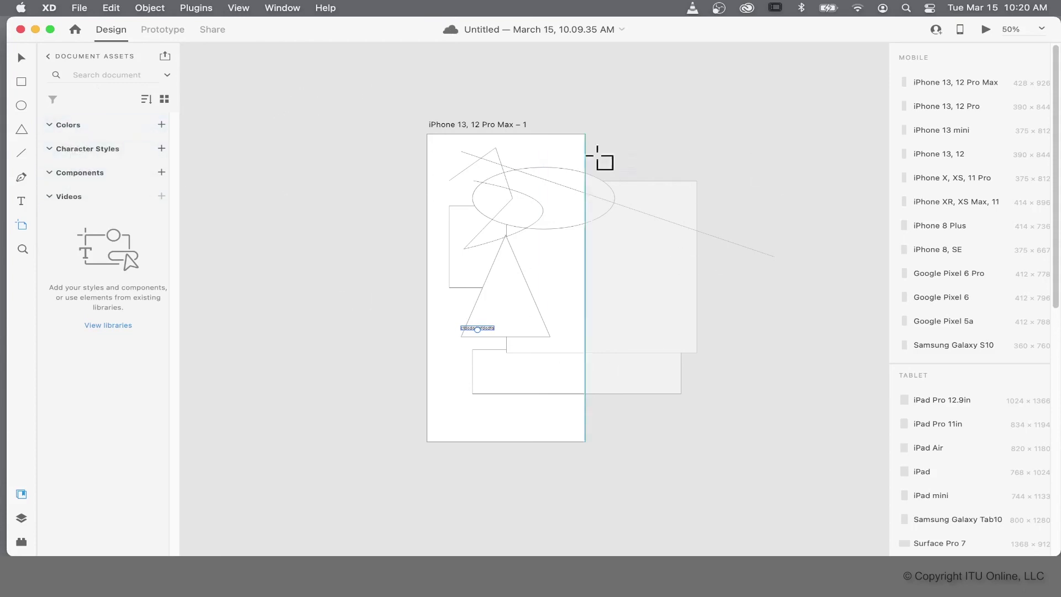
click(21, 518)
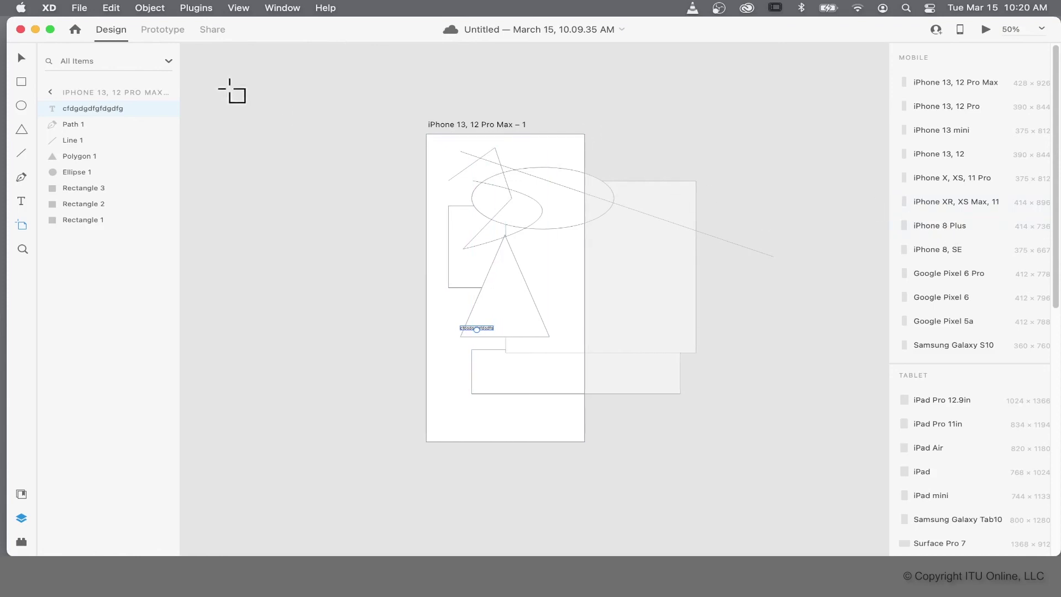
click(23, 59)
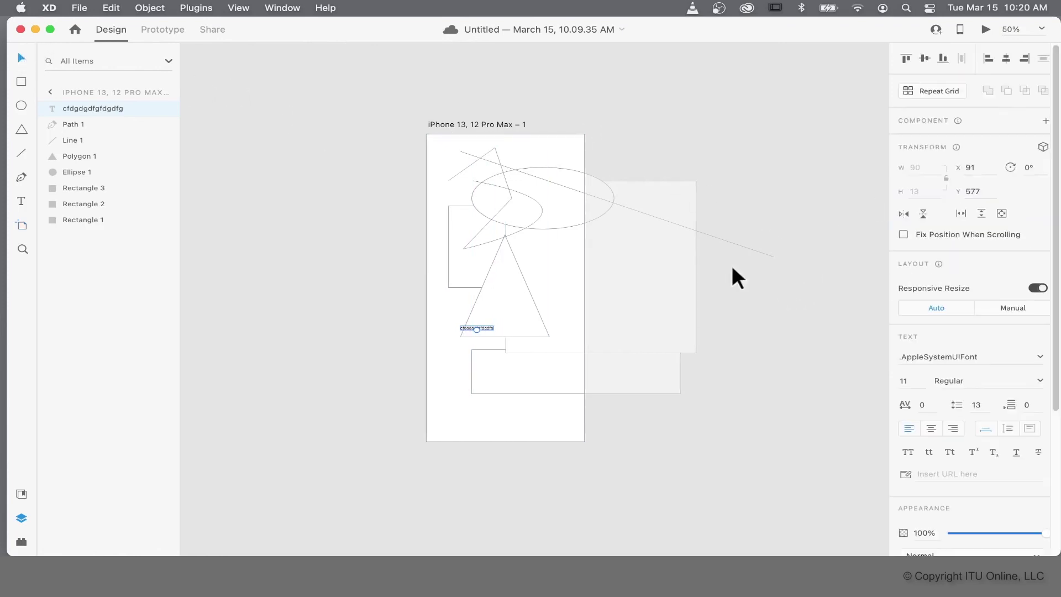
click(546, 205)
click(532, 315)
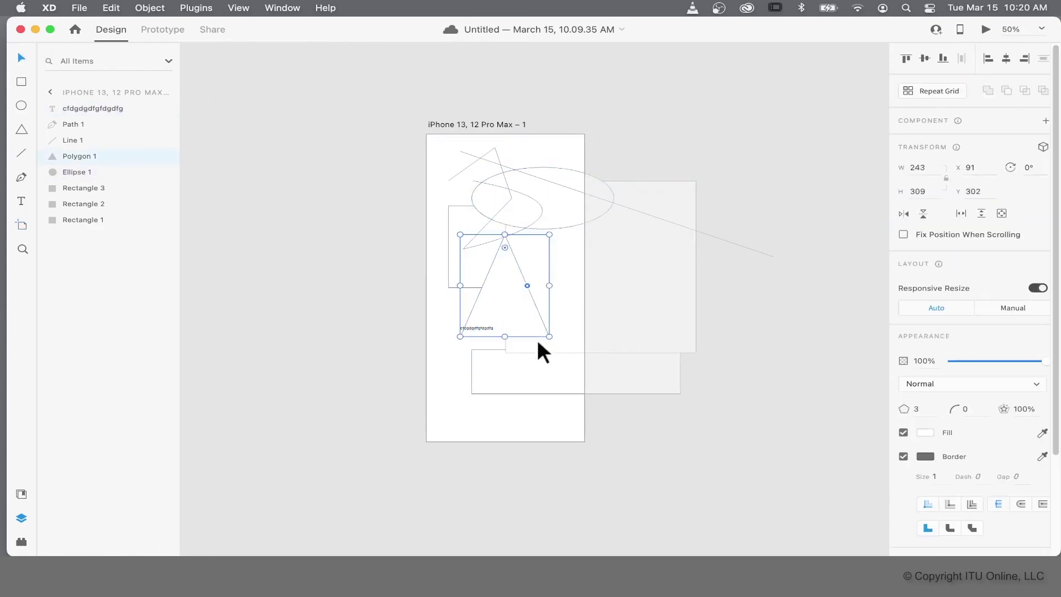
click(533, 375)
click(558, 293)
click(461, 152)
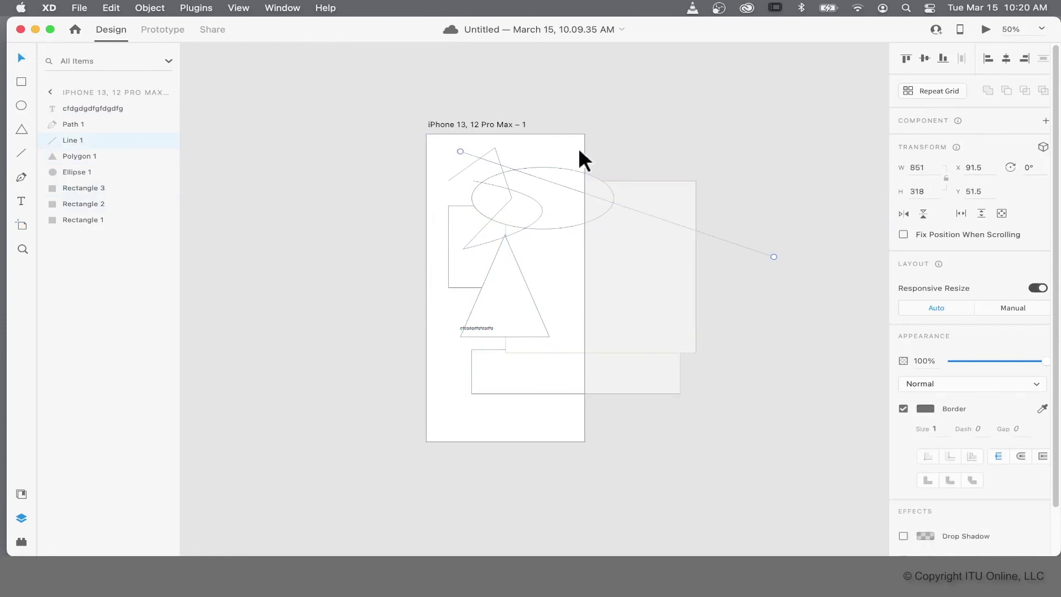
click(363, 141)
click(457, 271)
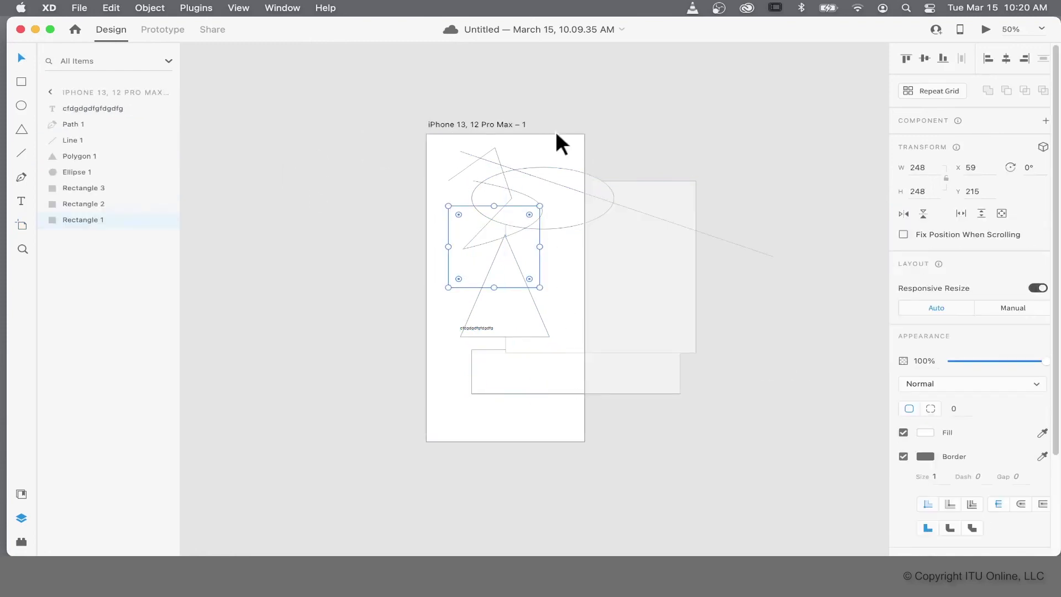
click(499, 109)
click(502, 120)
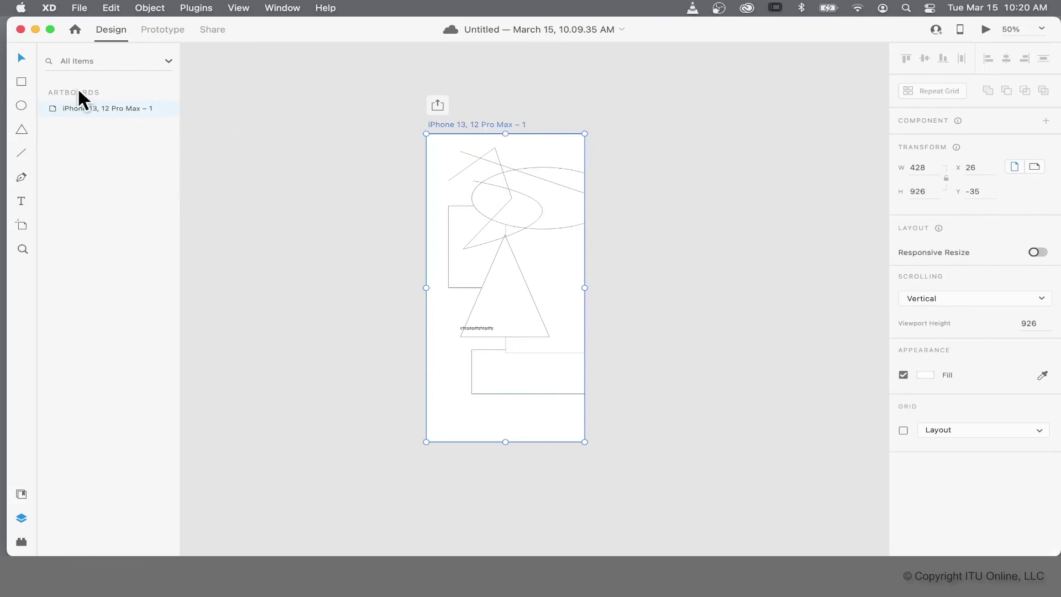
click(567, 219)
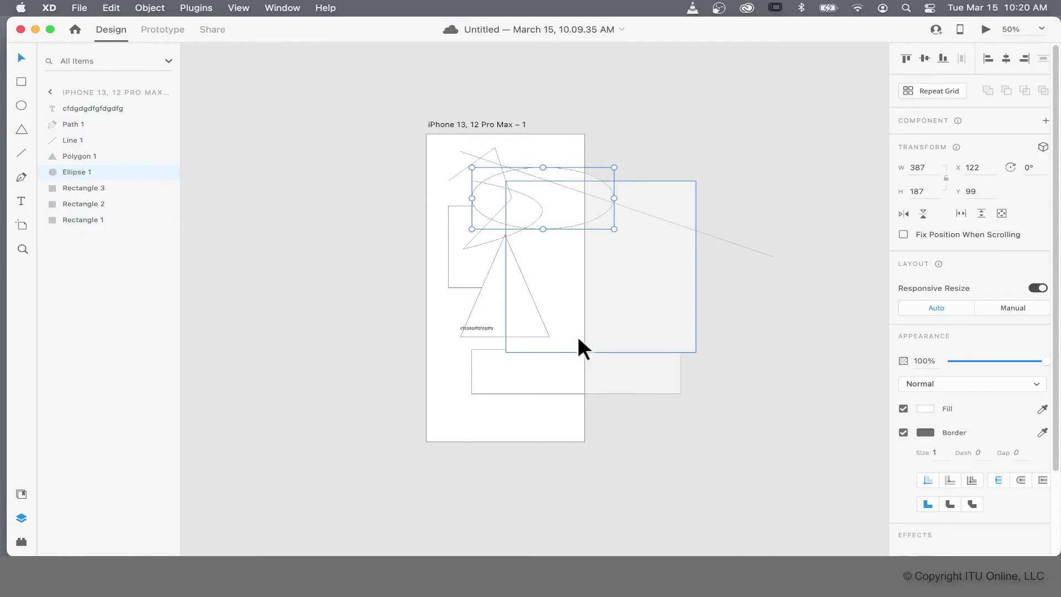
- Zoom to 100%, move the text layer to the bottom of the stack, then back to the top
key(super+equal)
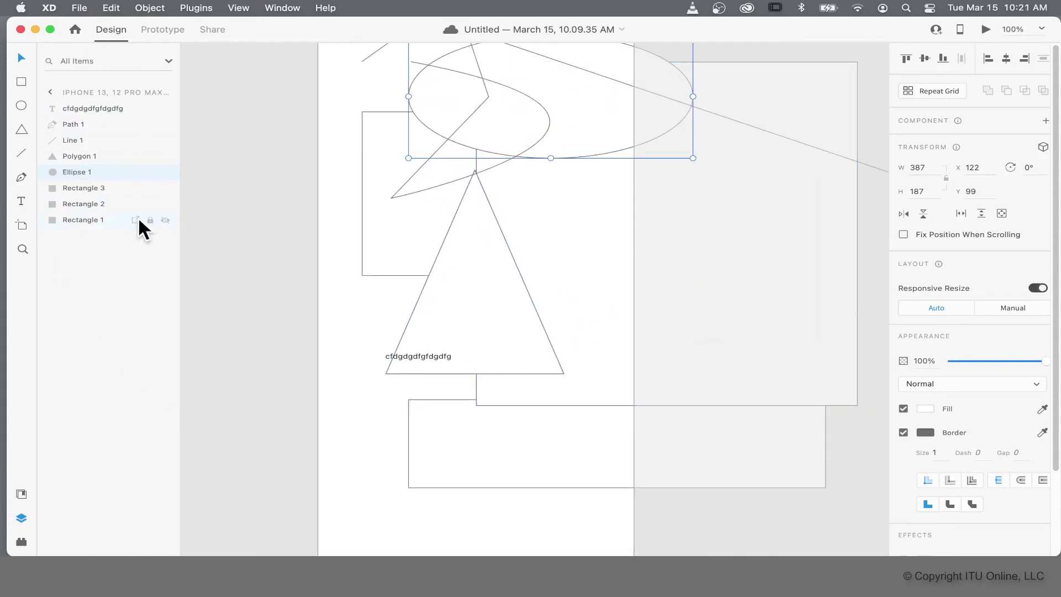
click(101, 108)
drag(97, 109, 98, 227)
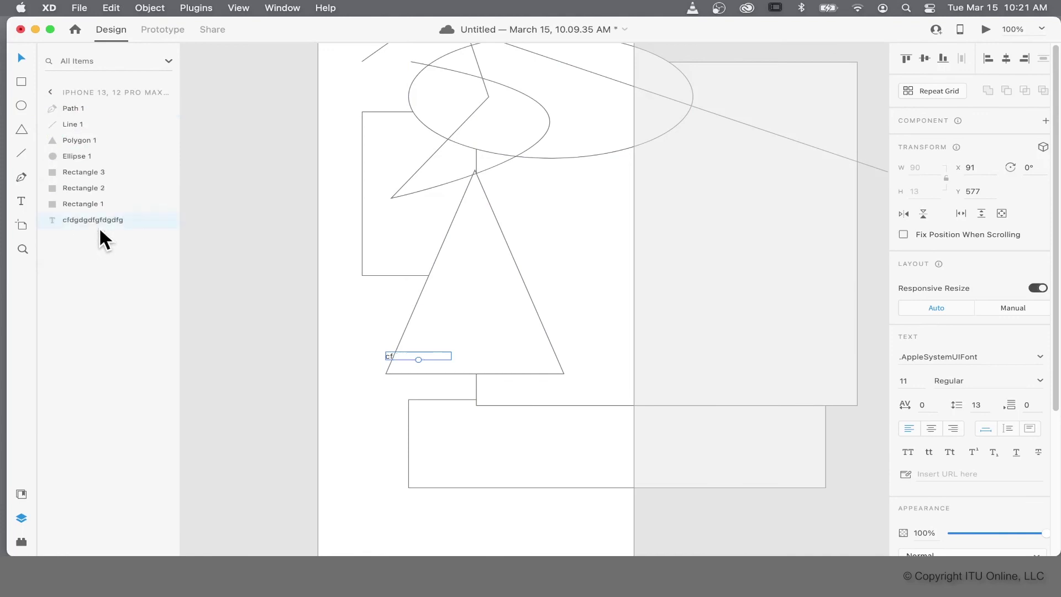
click(393, 377)
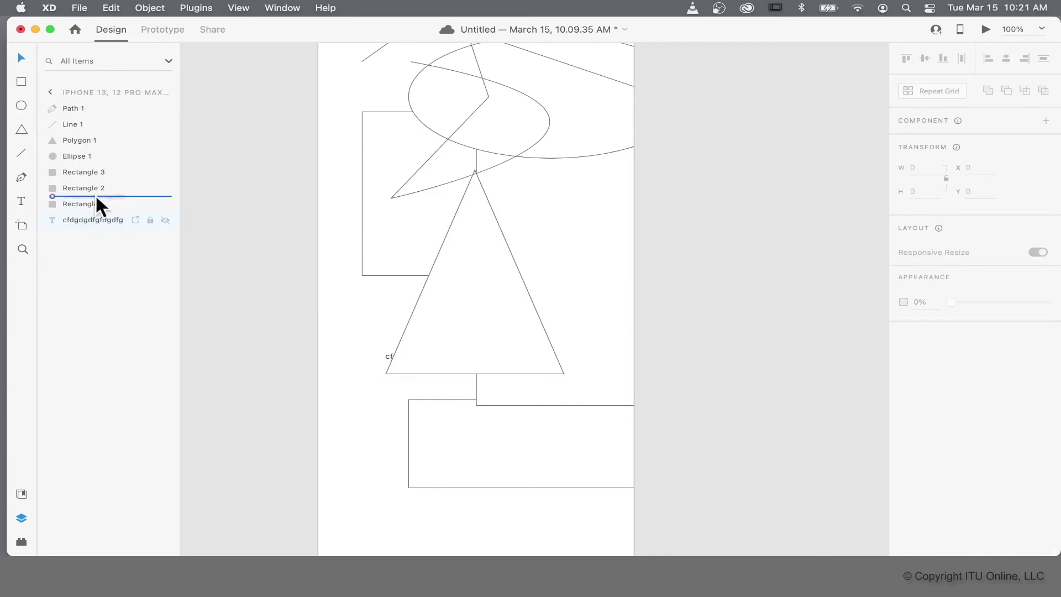
drag(95, 194, 84, 101)
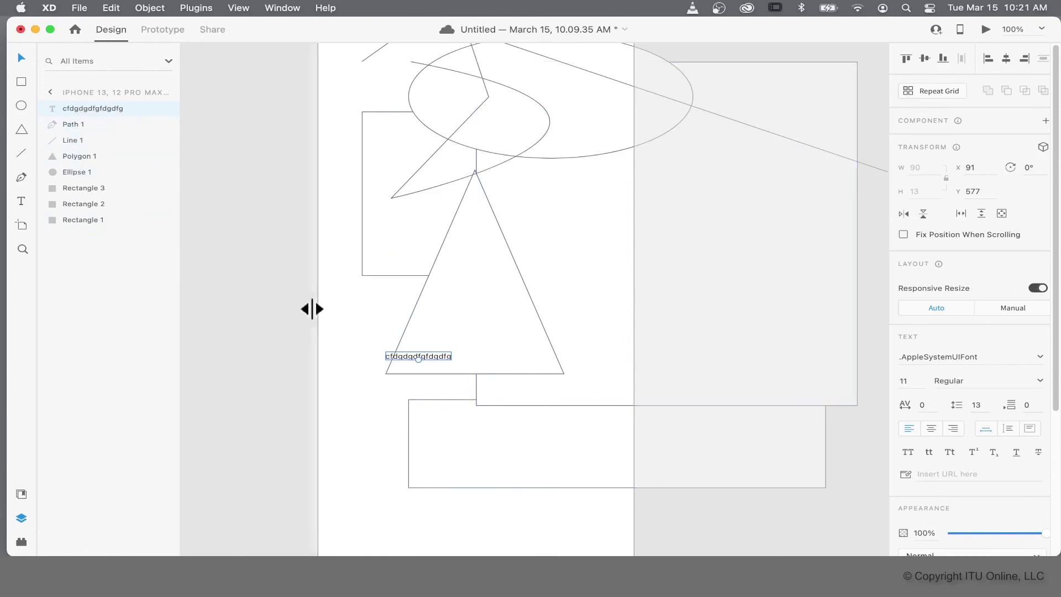
click(26, 542)
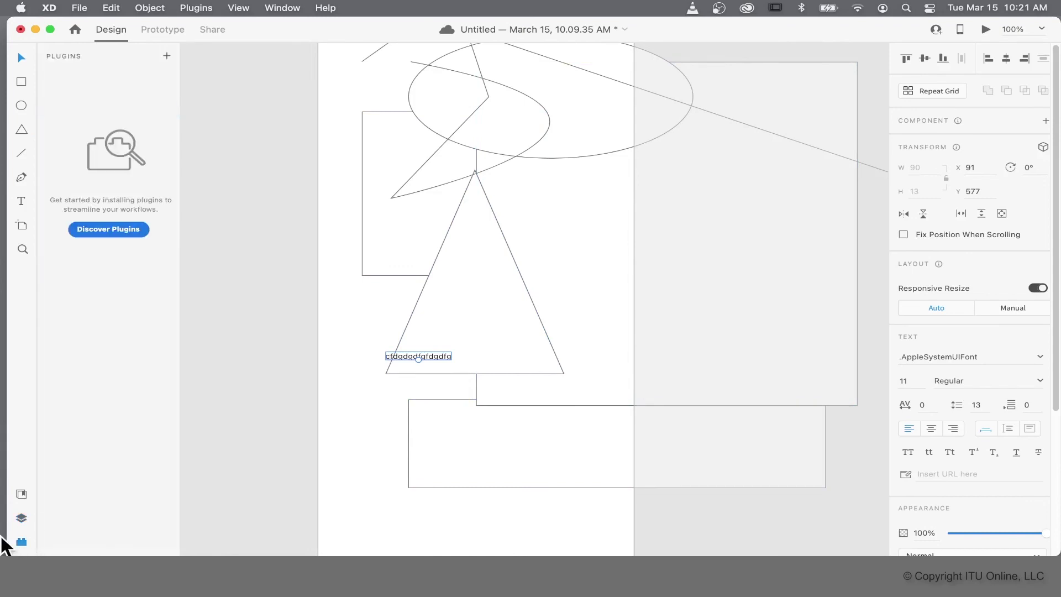